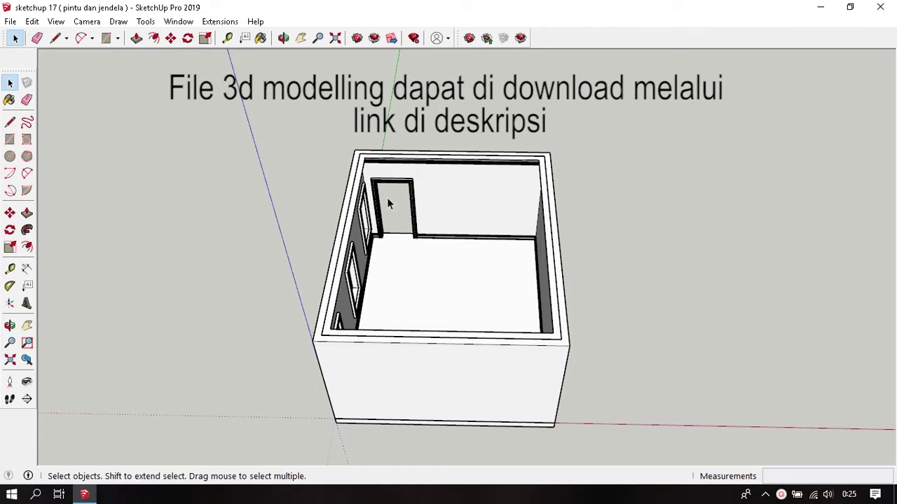
Step: Draw a first rectangle across the door opening, then delete the wrong grey face
scroll(387, 197, "up", 2)
scroll(385, 189, "up", 2)
scroll(389, 183, "up", 2)
scroll(394, 177, "up", 2)
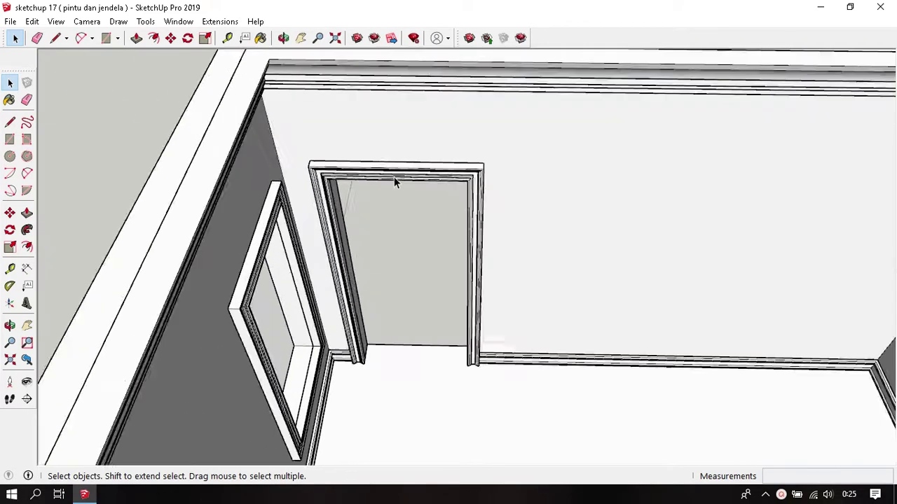
scroll(394, 179, "up", 2)
scroll(393, 178, "up", 2)
scroll(394, 179, "up", 2)
scroll(394, 178, "up", 2)
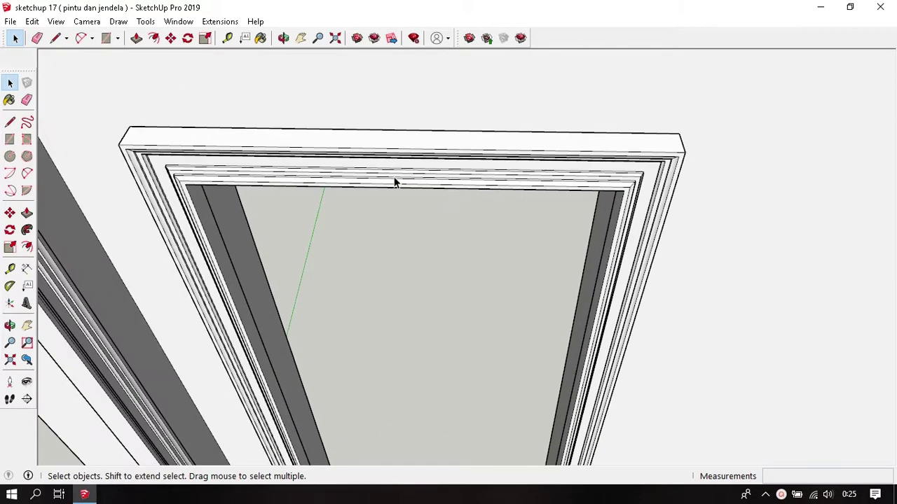
key("r")
mouse_move(394, 181)
middle_mouse_down()
mouse_move(257, 56)
mouse_move(206, 182)
mouse_move(172, 34)
mouse_move(240, 134)
mouse_move(252, 198)
mouse_move(436, 222)
mouse_move(640, 370)
mouse_move(577, 184)
middle_mouse_up()
left_click(223, 197)
middle_click_drag(570, 304, 492, 191)
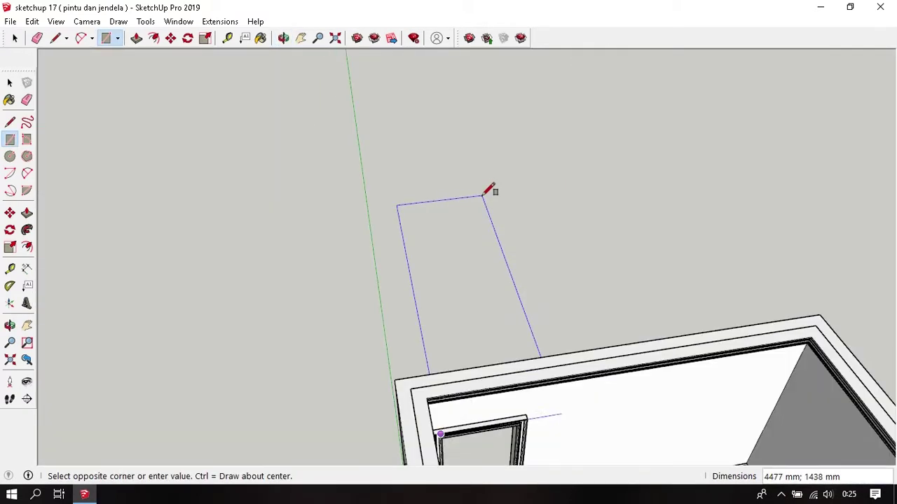
mouse_move(542, 450)
middle_mouse_down()
mouse_move(564, 414)
mouse_move(519, 298)
mouse_move(441, 336)
mouse_move(468, 254)
mouse_move(495, 345)
mouse_move(550, 281)
middle_mouse_up()
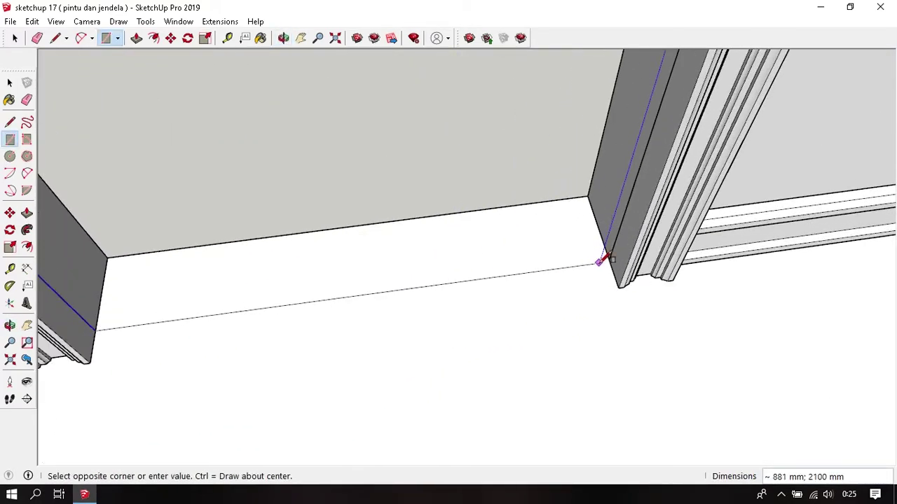
left_click(609, 260)
mouse_move(617, 252)
middle_mouse_down()
mouse_move(474, 334)
mouse_move(448, 392)
mouse_move(456, 380)
middle_mouse_up()
key("space")
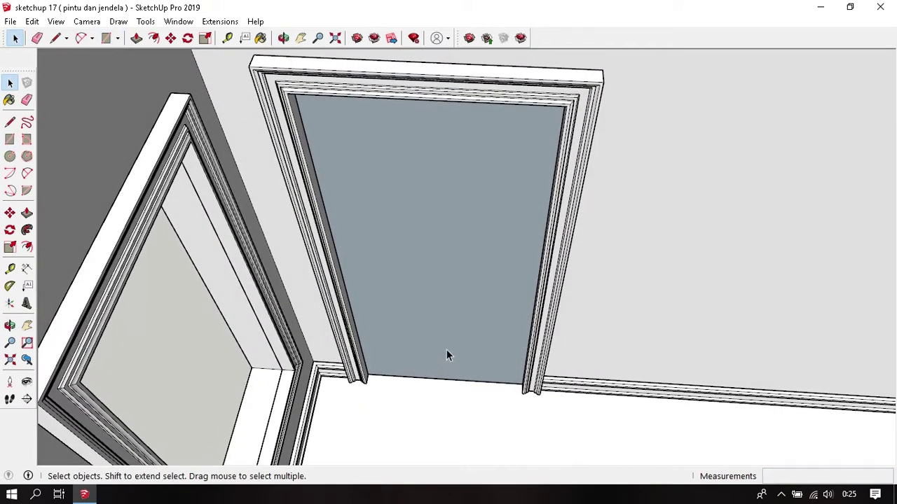
left_click(447, 388)
key("Delete")
Step: Redraw a rectangle from the frame corner across the door opening
mouse_move(324, 242)
middle_mouse_down()
mouse_move(304, 166)
mouse_move(313, 96)
mouse_move(262, 157)
middle_mouse_up()
scroll(350, 209, "up", 3)
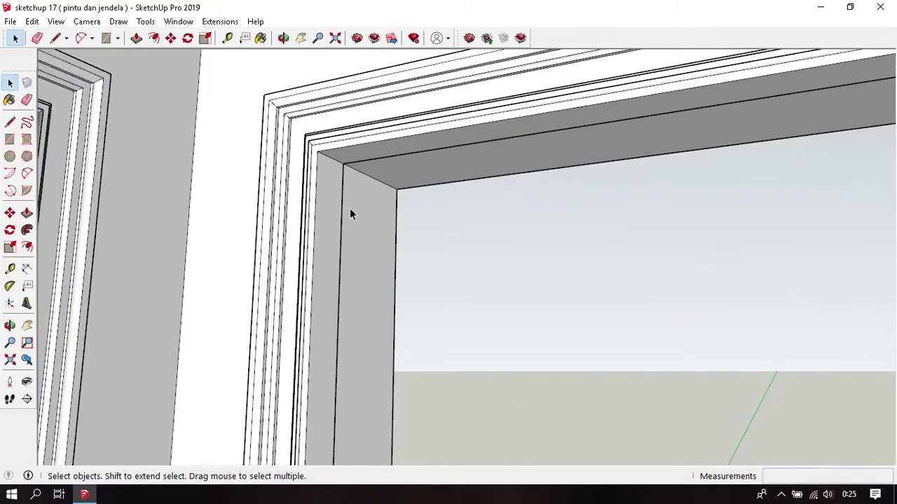
key("r")
left_click(345, 168)
mouse_move(351, 160)
middle_mouse_down()
mouse_move(374, 450)
mouse_move(368, 210)
mouse_move(532, 443)
mouse_move(596, 380)
middle_mouse_up()
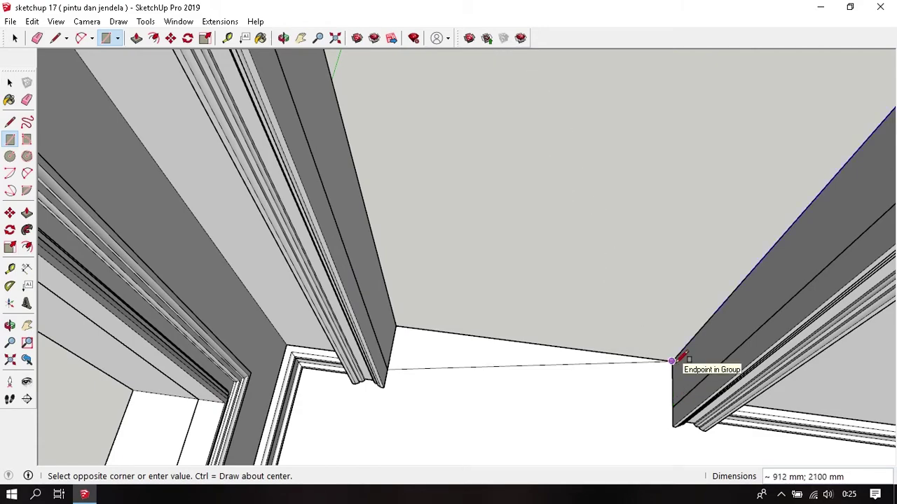
left_click(672, 361)
mouse_move(672, 361)
middle_mouse_down()
mouse_move(590, 320)
mouse_move(601, 316)
middle_mouse_up()
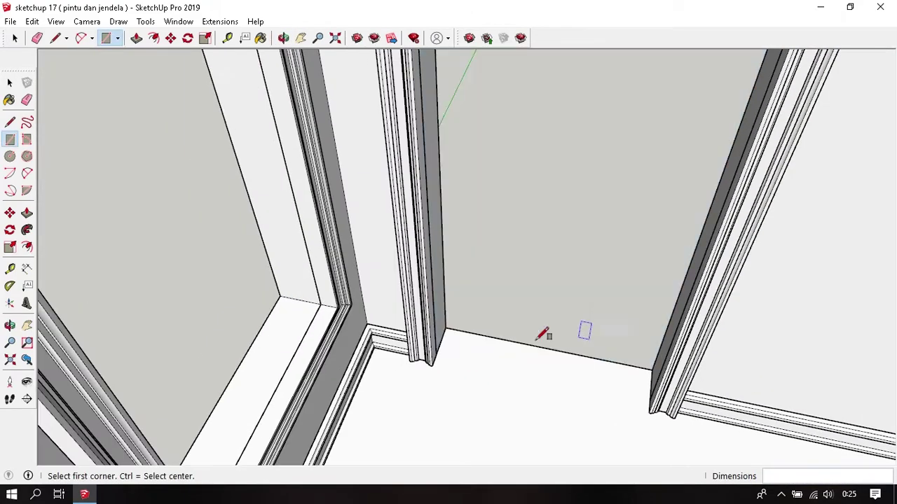
mouse_move(544, 335)
middle_mouse_down()
mouse_move(340, 254)
mouse_move(360, 171)
middle_mouse_up()
Step: Draw the final 900 × 2100 mm rectangle between the door frame jambs
scroll(371, 290, "up", 3)
mouse_move(373, 286)
middle_mouse_down()
mouse_move(344, 421)
mouse_move(356, 164)
mouse_move(383, 175)
mouse_move(531, 350)
middle_mouse_up()
left_click(344, 420)
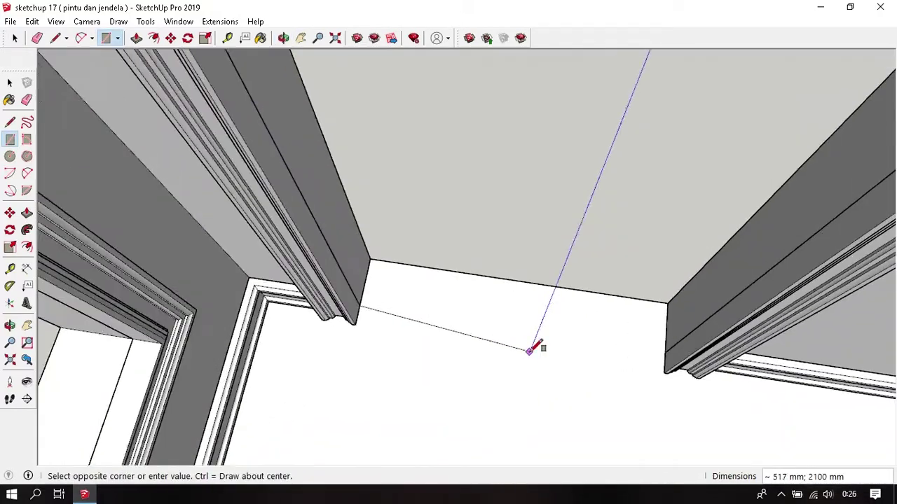
scroll(571, 362, "up", 2)
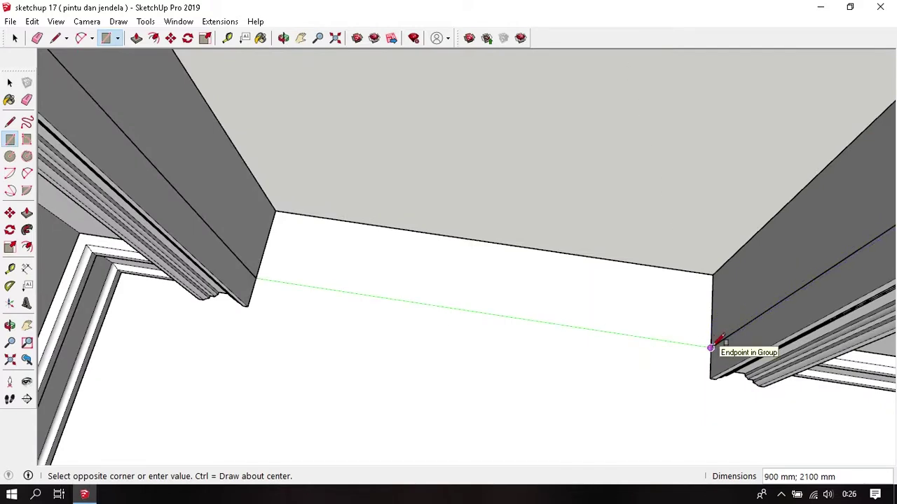
left_click(711, 348)
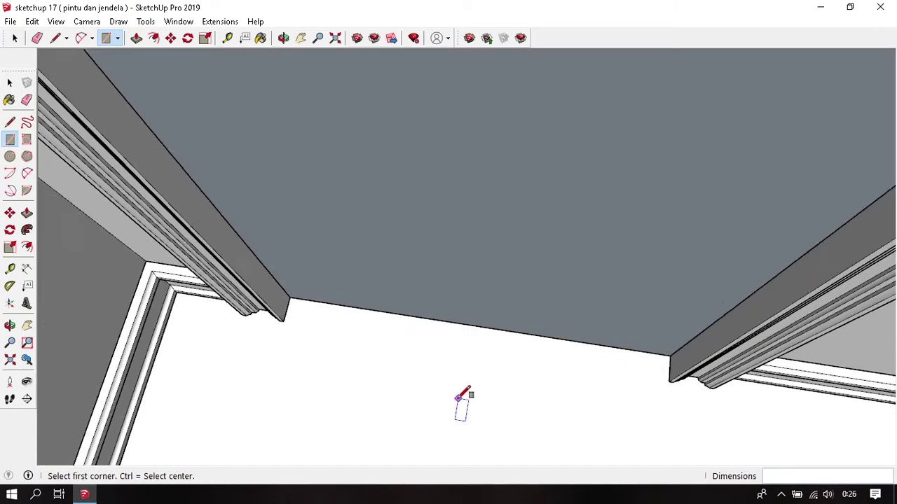
scroll(457, 399, "down", 3)
scroll(456, 398, "down", 2)
scroll(456, 398, "up", 2)
scroll(457, 398, "up", 1)
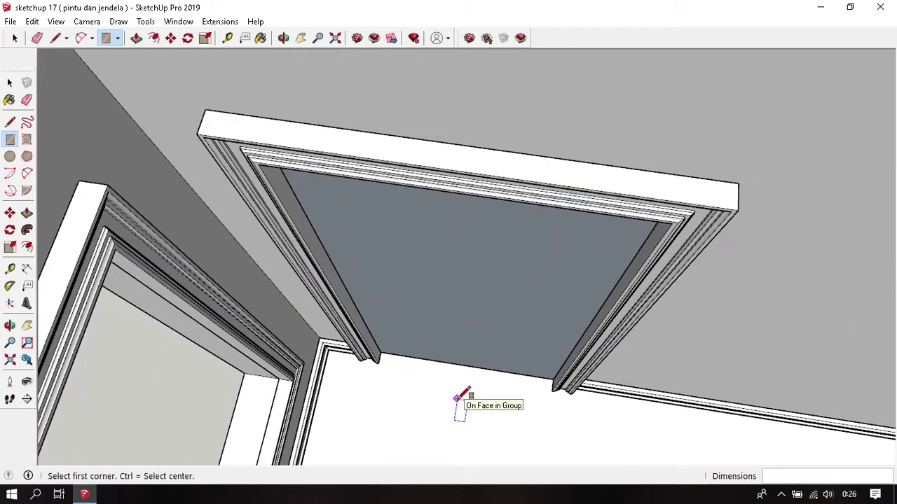
Step: Push/pull the door face 40 mm to give the leaf thickness
key("p")
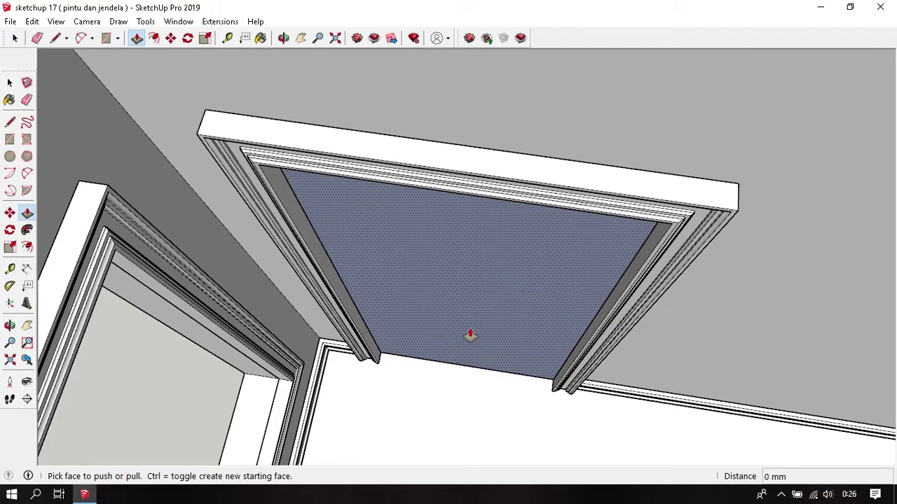
left_click(470, 335)
middle_click_drag(470, 335, 426, 414)
type("40")
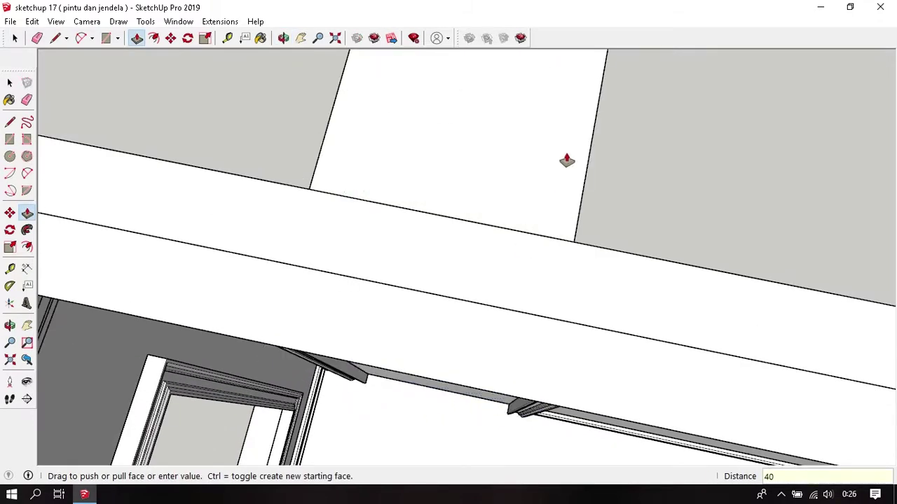
key("Return")
key("space")
Step: Make the door leaf its own group with Make Group
middle_click_drag(565, 166, 553, 280)
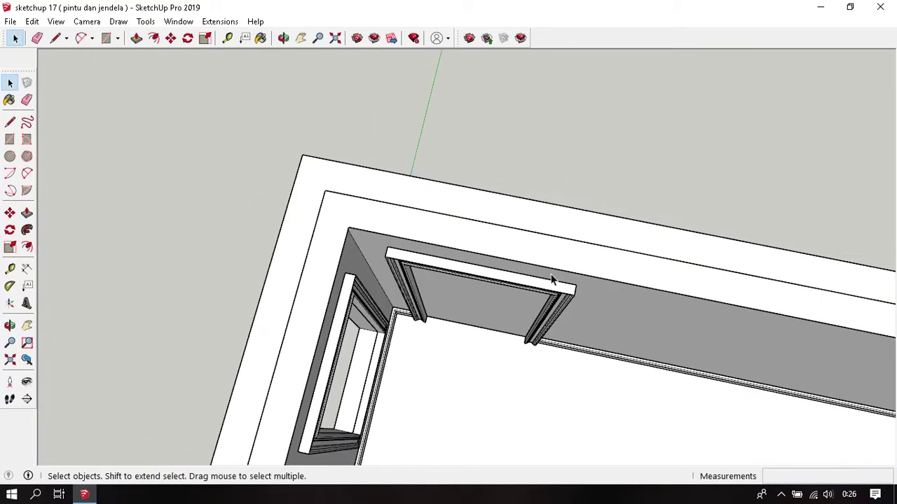
scroll(515, 227, "up", 2)
middle_click_drag(515, 231, 506, 242)
scroll(526, 168, "up", 2)
middle_click_drag(526, 168, 440, 175)
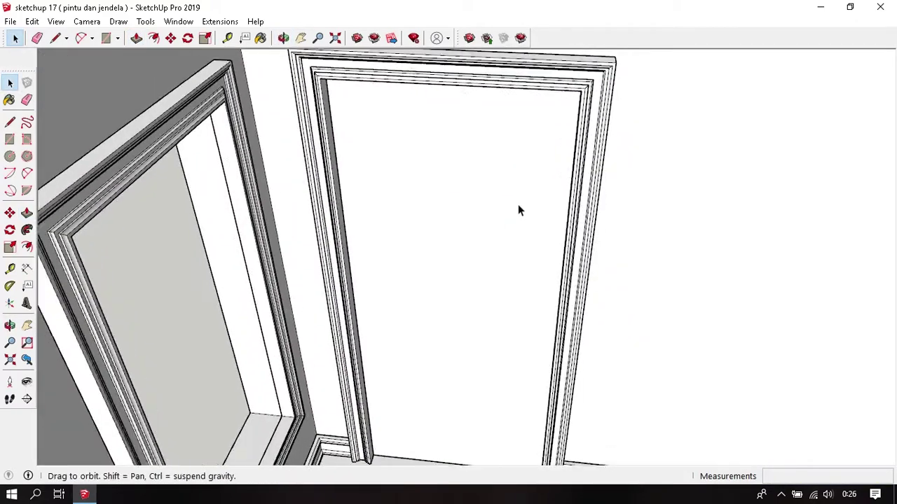
scroll(441, 177, "down", 1)
left_click(446, 179)
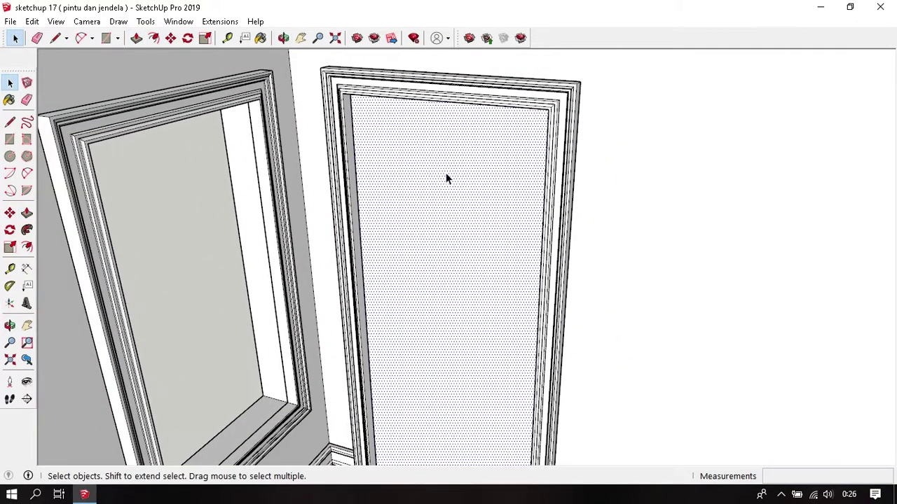
right_click(446, 178)
left_click(499, 290)
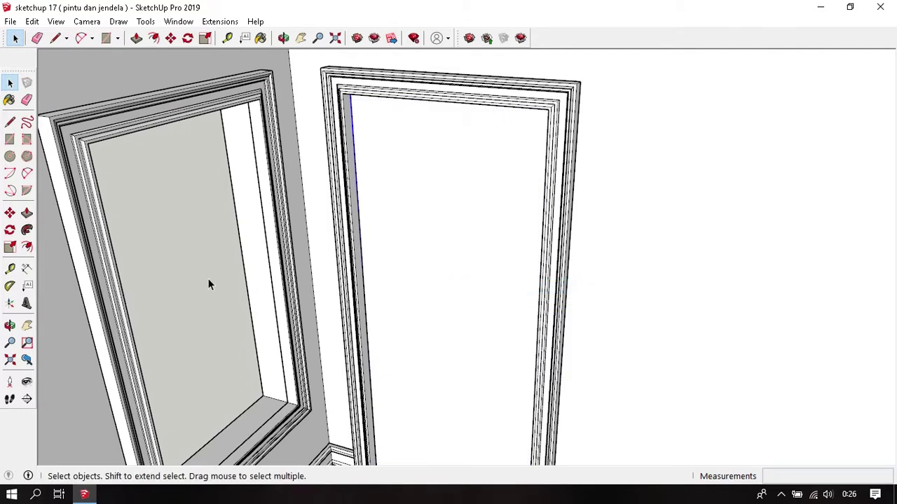
mouse_move(486, 298)
middle_mouse_down()
mouse_move(504, 240)
mouse_move(441, 219)
middle_mouse_up()
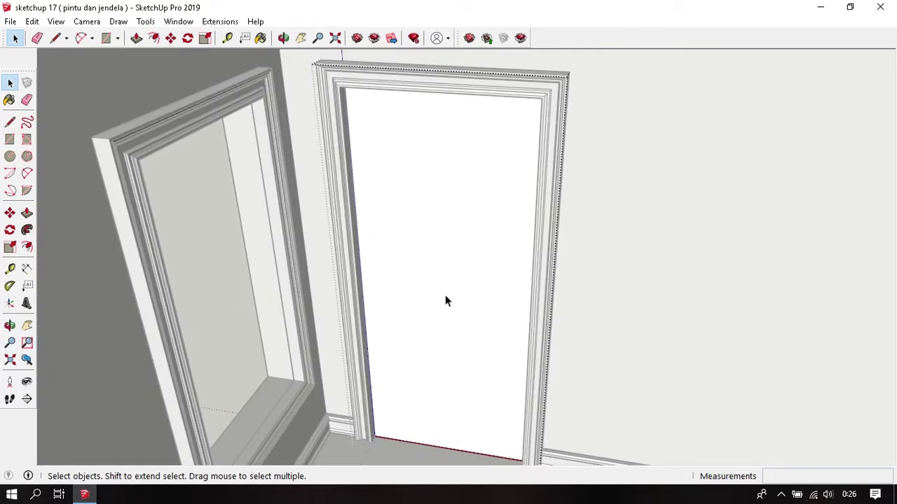
Step: Offset the door face 100 inward to outline the panel inset
key("f")
left_click(405, 310)
type("1")
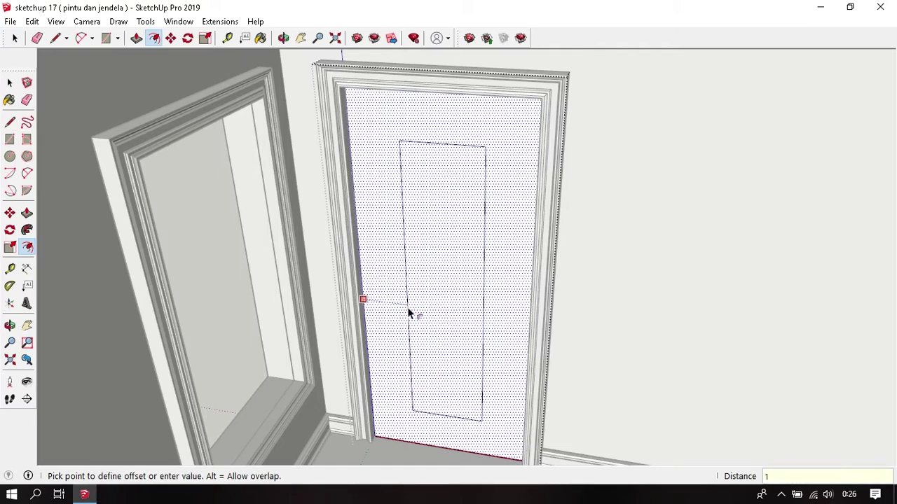
type("00")
key("Return")
key("space")
Step: Copy the inset's top edge 960 down, then copy it another 130 down
left_click(484, 188)
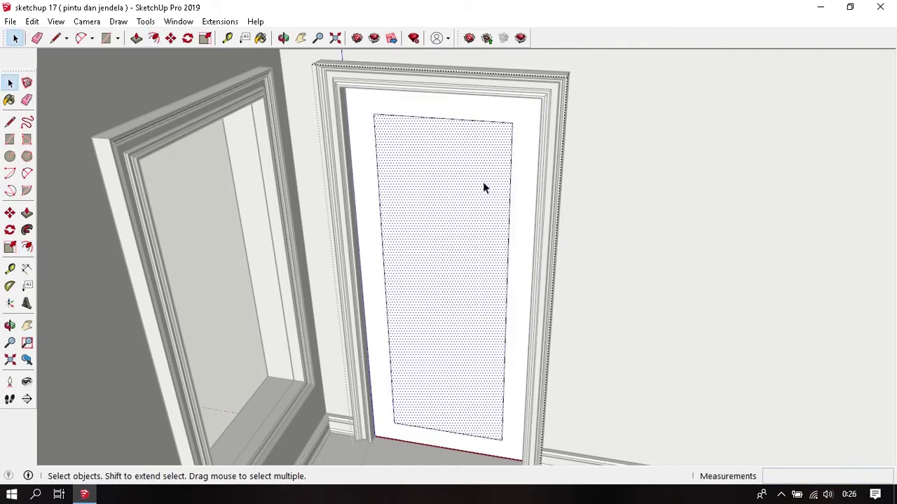
left_click(492, 125)
key("m")
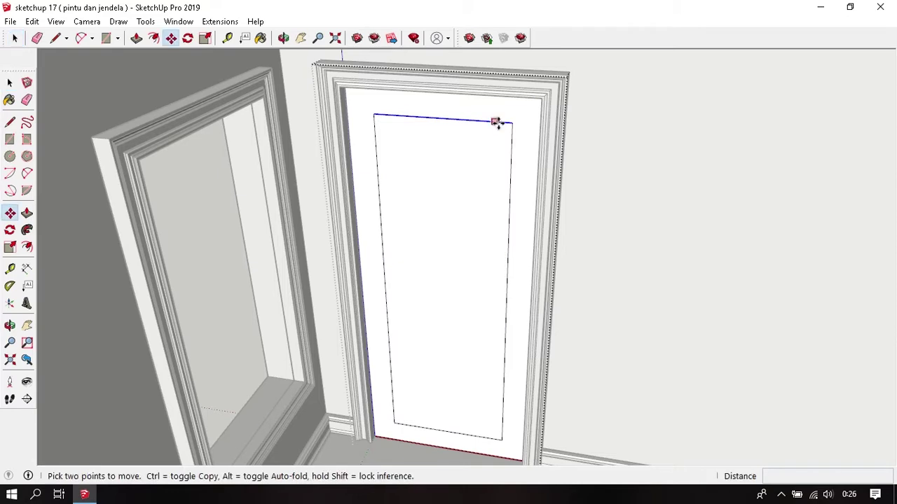
left_click(512, 124)
key("ctrl")
type("960")
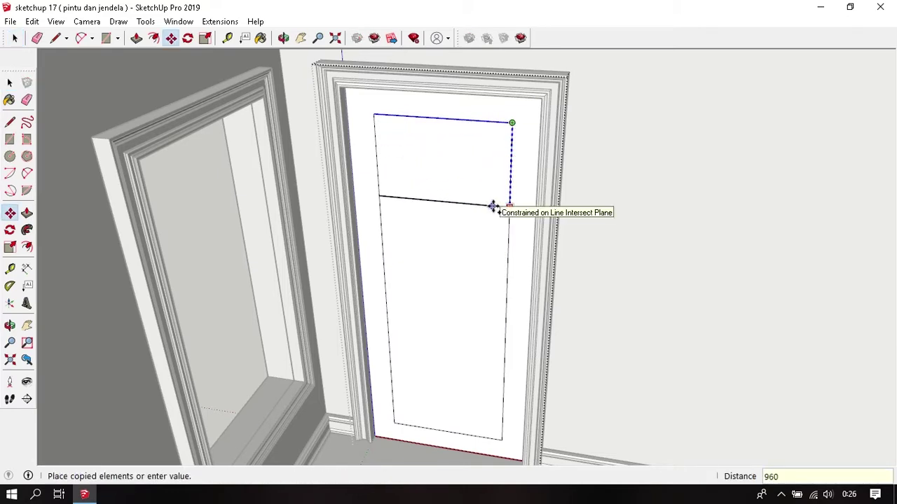
key("Return")
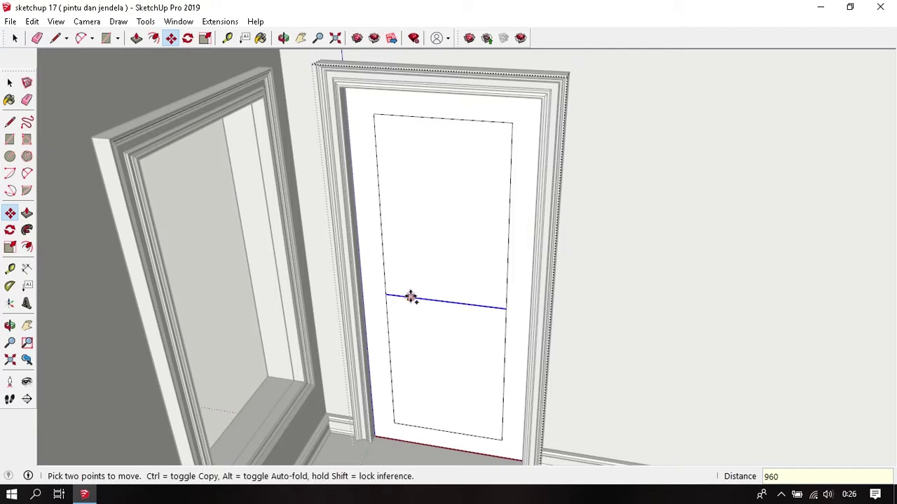
left_click(410, 300)
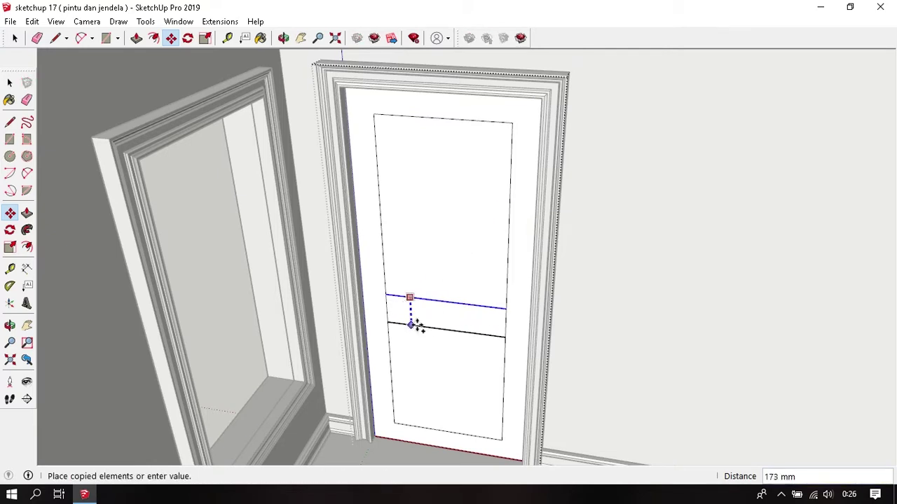
type("130")
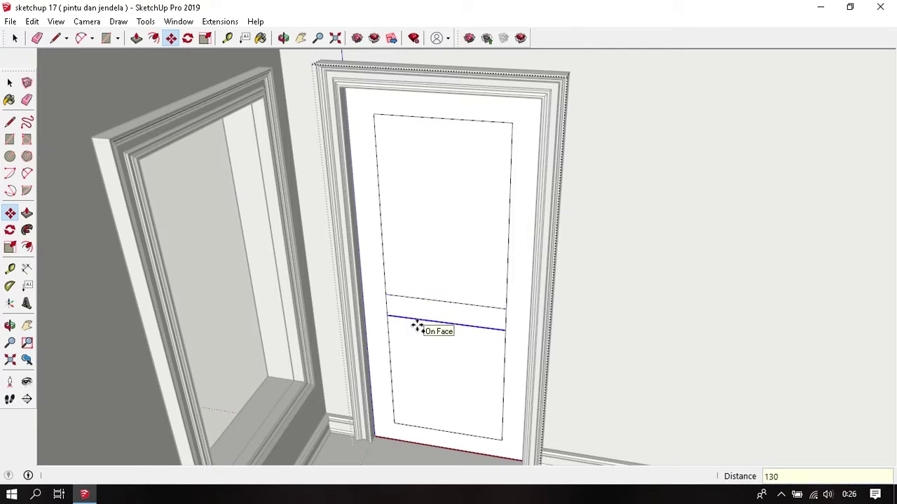
key("Return")
Step: Erase the left and right vertical edge segments crossing the rail
scroll(416, 324, "up", 2)
scroll(417, 325, "up", 2)
key("e")
left_click(370, 296)
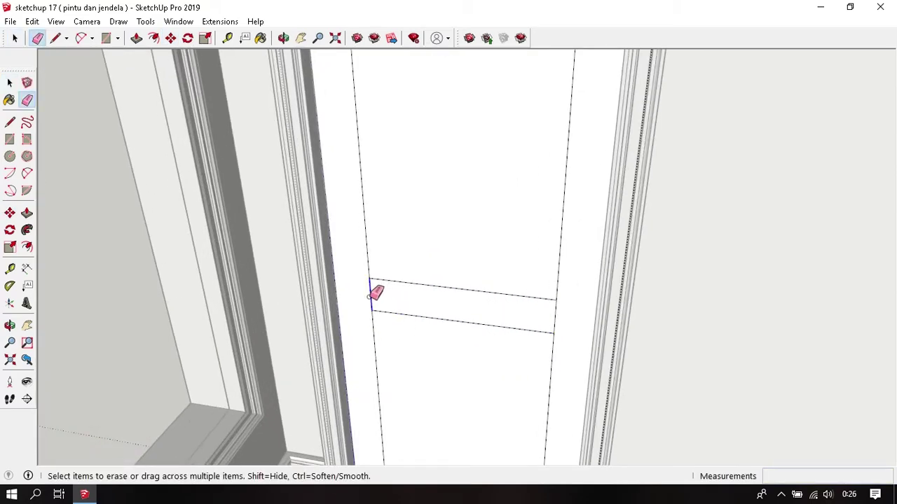
left_click(553, 316)
scroll(432, 303, "down", 4)
key("space")
middle_click_drag(435, 300, 388, 256)
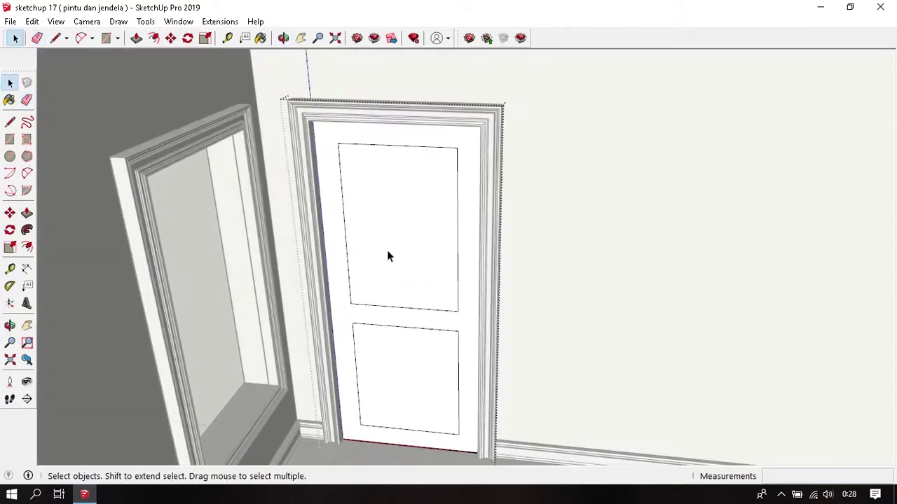
Step: Offset a 20 mm inner border in the upper and lower panels
key("f")
scroll(387, 251, "up", 2)
left_click(344, 259)
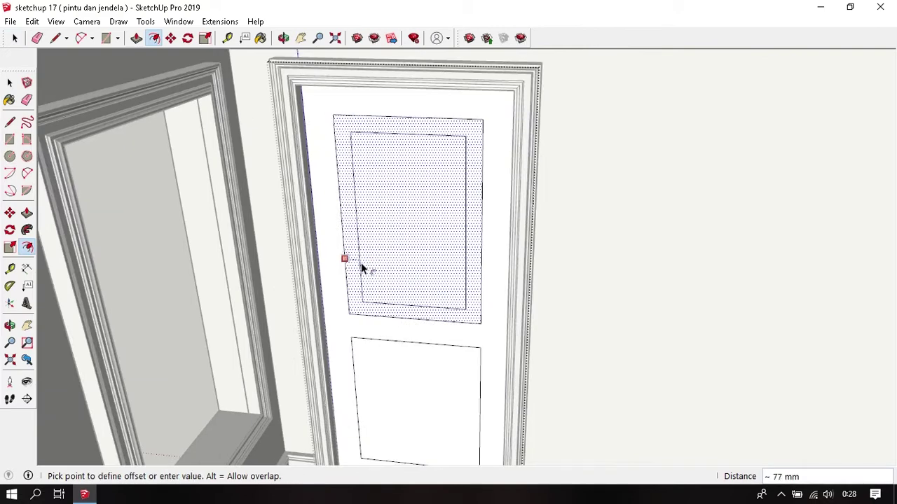
type("0")
key("Return")
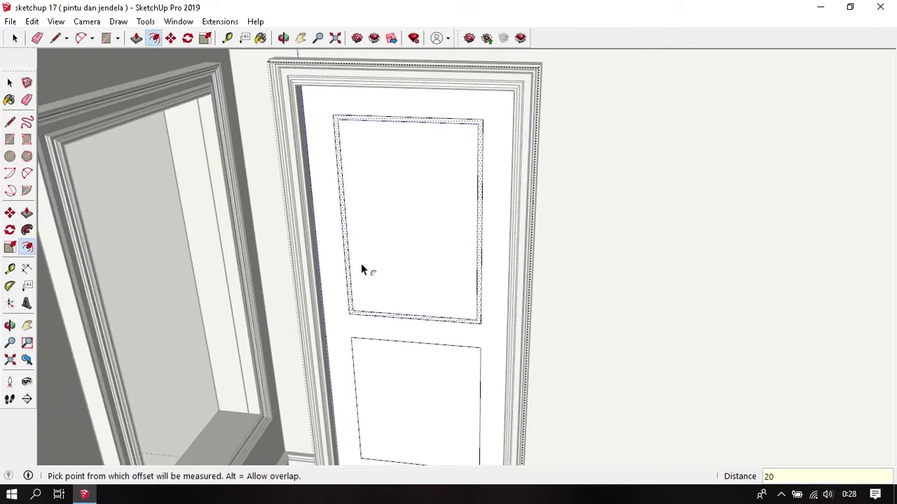
double_click(384, 366)
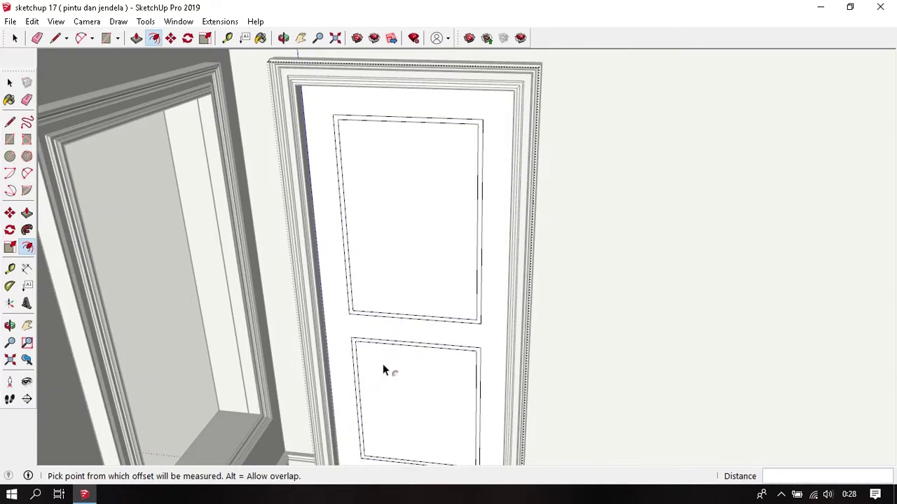
key("space")
Step: Draw mitre diagonals joining the upper panel's four outer corners to its inner corners
scroll(365, 340, "up", 3)
scroll(354, 322, "up", 3)
key("l")
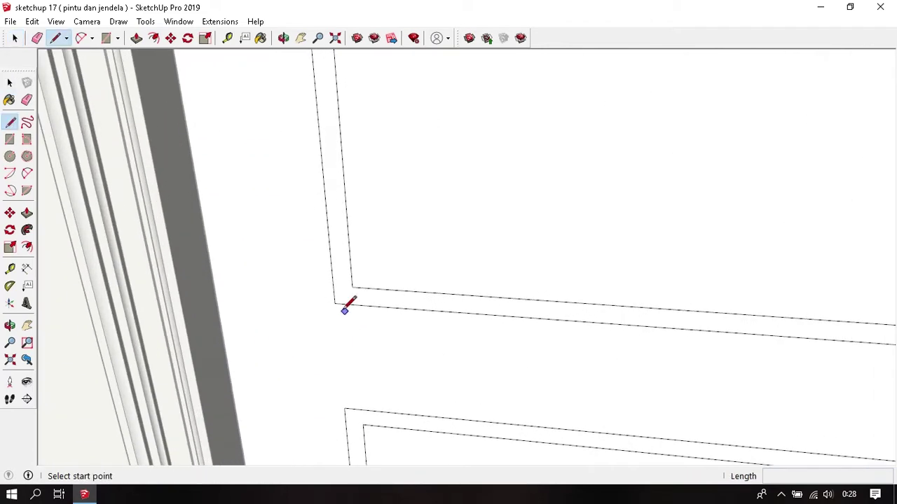
left_click(335, 303)
left_click(351, 286)
scroll(360, 282, "down", 3)
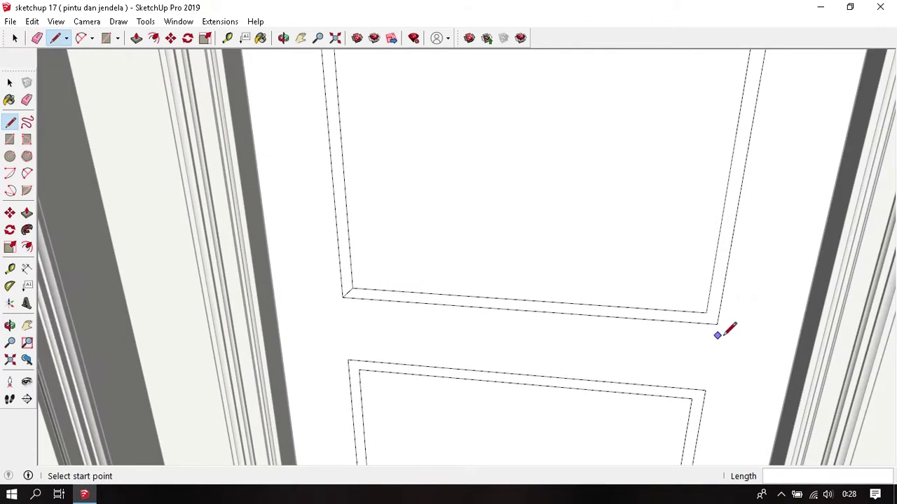
scroll(718, 334, "up", 2)
left_click(710, 318)
left_click(695, 300)
scroll(577, 393, "down", 3)
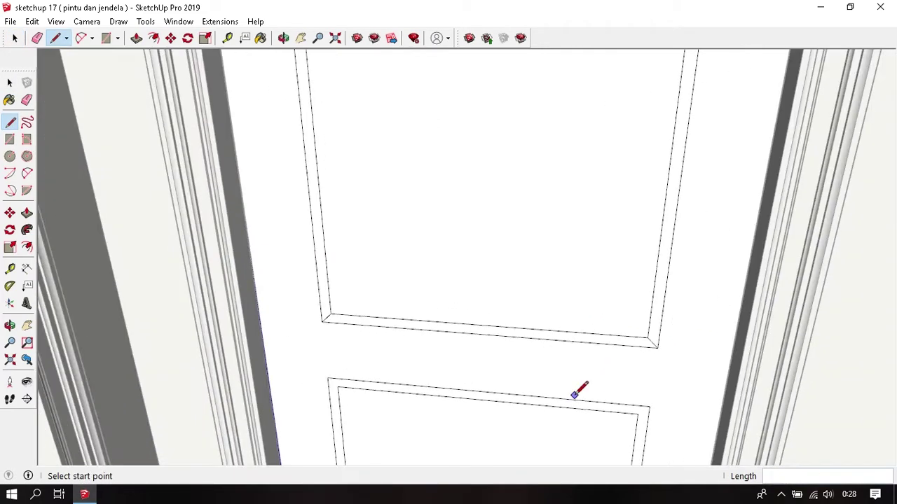
scroll(502, 200, "down", 2)
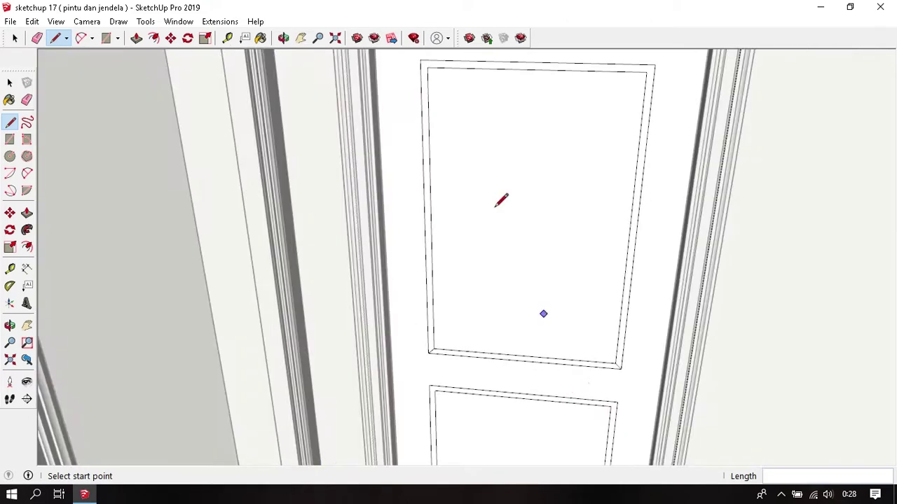
left_click(420, 61)
left_click(427, 68)
left_click(655, 65)
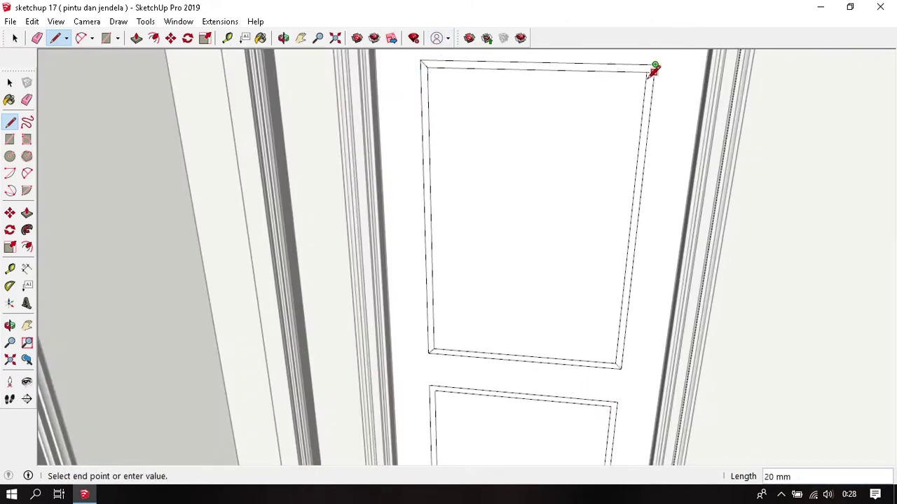
left_click(646, 72)
scroll(422, 117, "down", 3)
scroll(497, 336, "up", 3)
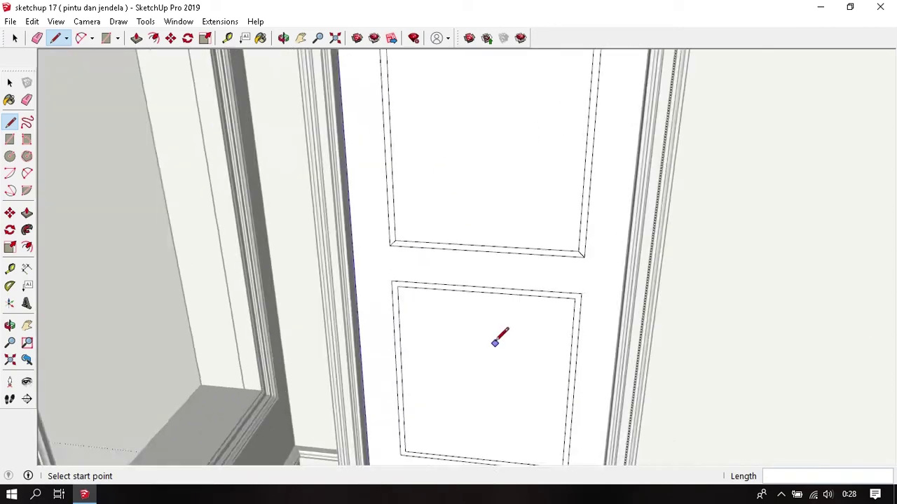
scroll(392, 240, "up", 2)
Step: Draw mitre diagonals joining the lower panel's four outer corners to its inner corners
left_click(351, 240)
left_click(361, 251)
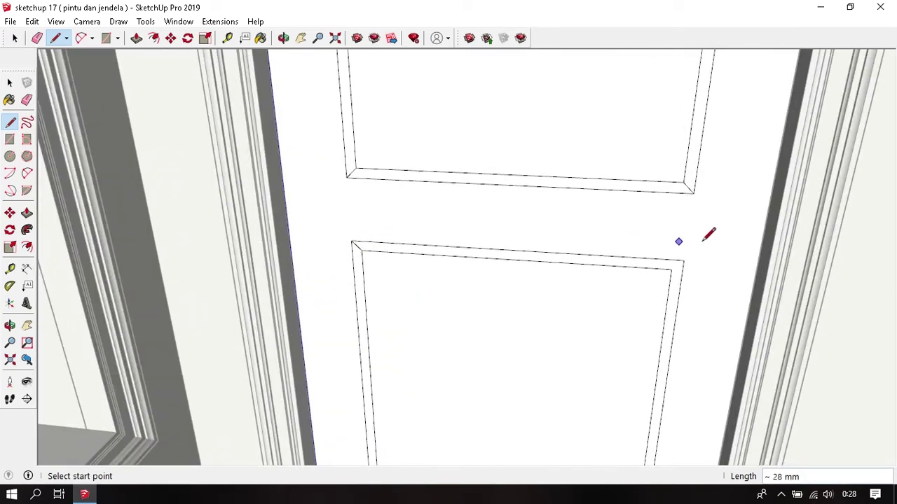
left_click(683, 261)
left_click(672, 268)
scroll(343, 236, "down", 3)
scroll(364, 417, "up", 3)
left_click(349, 419)
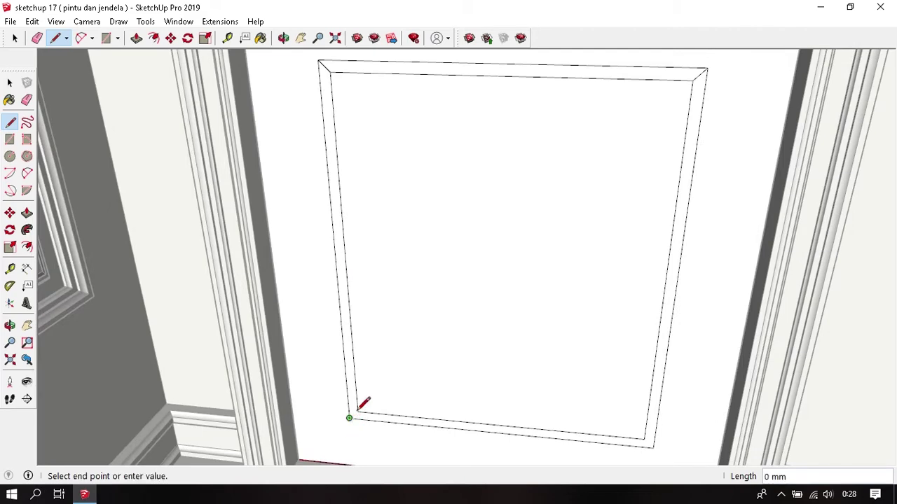
left_click(359, 410)
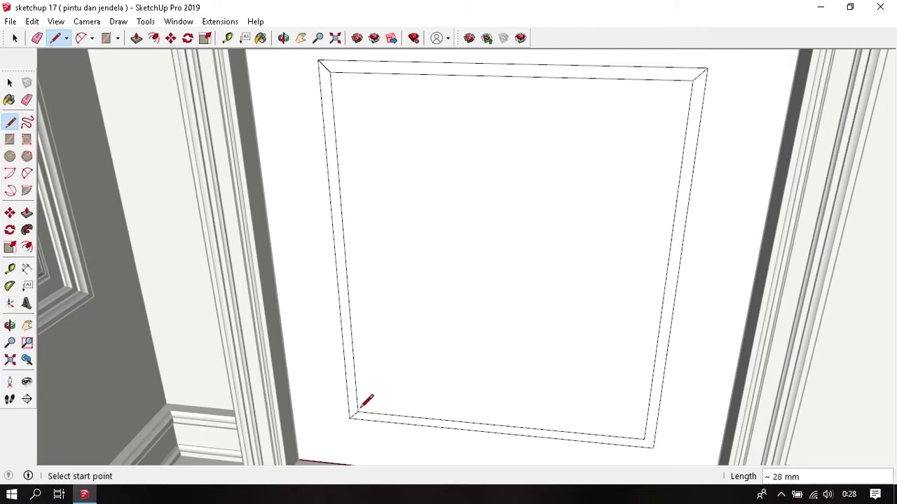
scroll(509, 405, "down", 3)
scroll(540, 416, "up", 3)
scroll(532, 413, "up", 2)
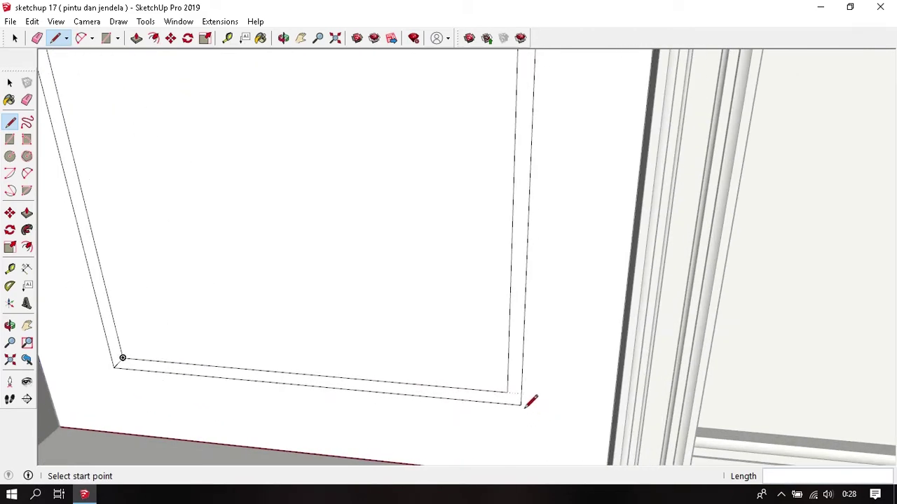
left_click(520, 405)
left_click(508, 392)
scroll(501, 365, "down", 3)
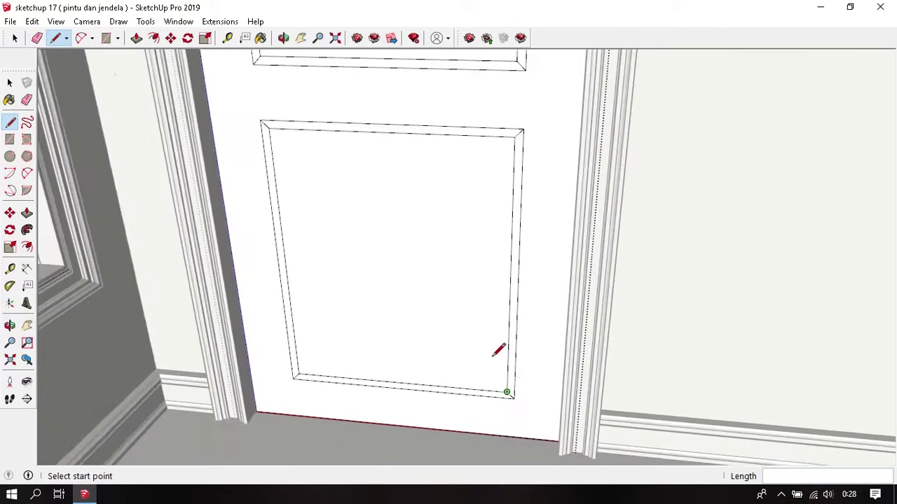
scroll(470, 310, "down", 1)
mouse_move(421, 248)
middle_mouse_down()
mouse_move(474, 344)
mouse_move(444, 368)
middle_mouse_up()
key("space")
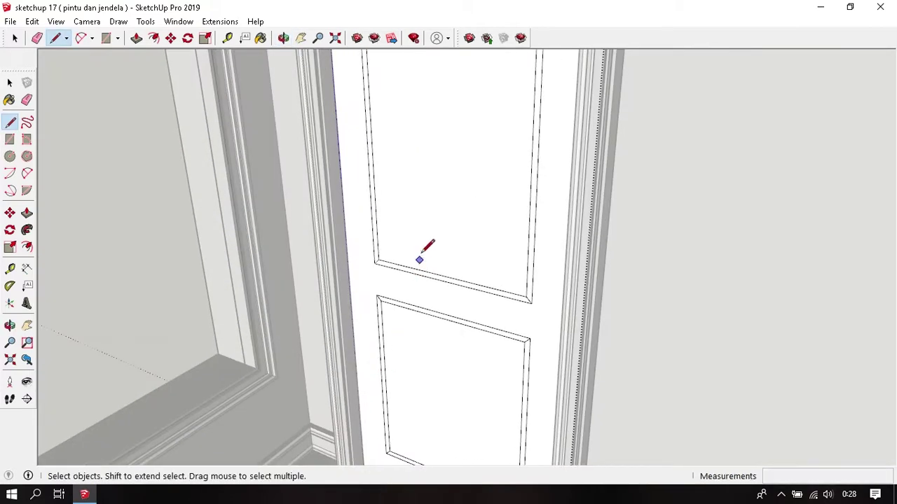
middle_click_drag(432, 241, 459, 324)
Step: Move the upper panel's inner face 10 mm back into the door
mouse_move(450, 241)
middle_mouse_down()
mouse_move(449, 278)
mouse_move(450, 264)
mouse_move(418, 231)
mouse_move(430, 197)
mouse_move(418, 237)
mouse_move(412, 198)
middle_mouse_up()
left_click(430, 195)
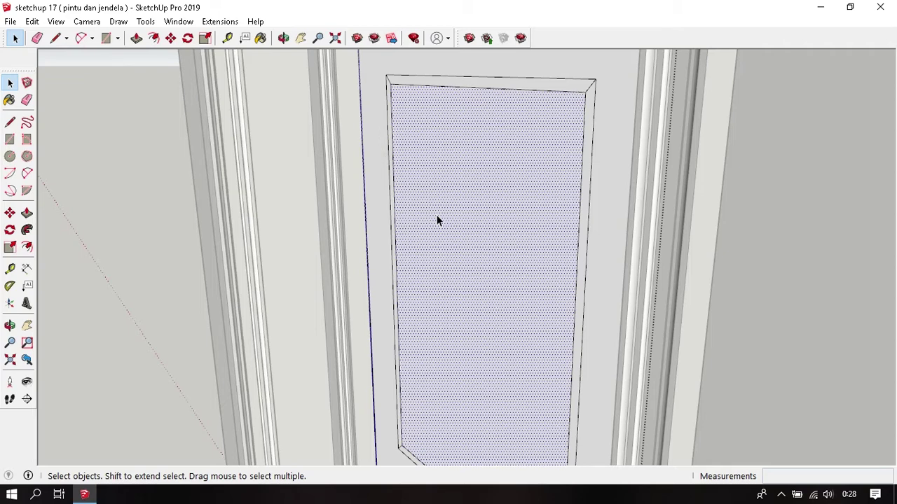
key("m")
left_click(437, 221)
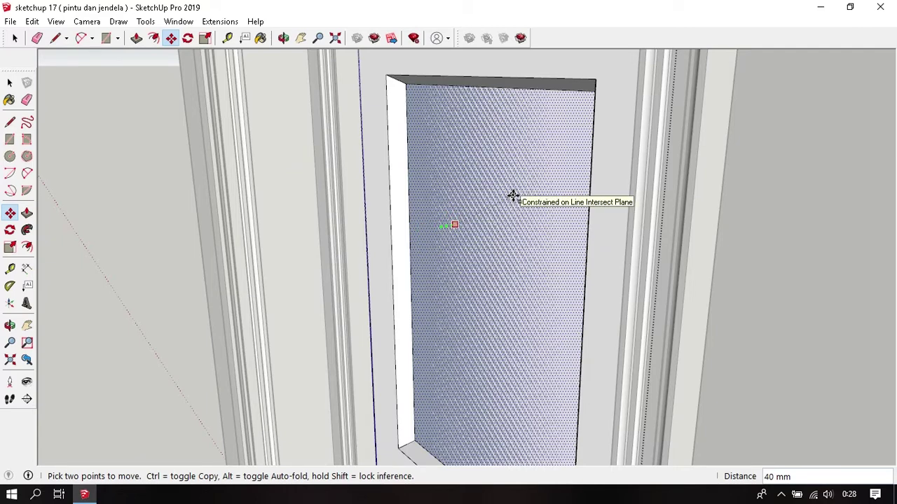
type("10")
key("Return")
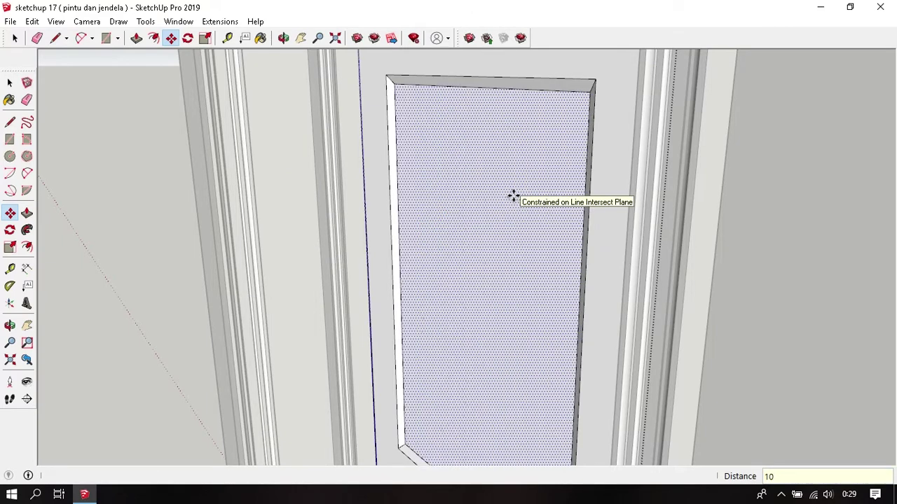
mouse_move(513, 196)
middle_mouse_down()
mouse_move(423, 126)
mouse_move(458, 286)
mouse_move(400, 201)
mouse_move(445, 265)
mouse_move(371, 274)
mouse_move(368, 267)
mouse_move(467, 332)
mouse_move(428, 316)
mouse_move(602, 288)
mouse_move(586, 192)
mouse_move(601, 236)
mouse_move(548, 147)
mouse_move(568, 234)
mouse_move(585, 204)
mouse_move(568, 276)
mouse_move(572, 202)
mouse_move(583, 254)
mouse_move(422, 378)
mouse_move(414, 302)
middle_mouse_up()
Step: Move the lower panel's inner face 10 mm back into the door
key("m")
key("space")
mouse_move(404, 272)
middle_mouse_down()
mouse_move(436, 319)
mouse_move(430, 371)
middle_mouse_up()
scroll(440, 302, "up", 2)
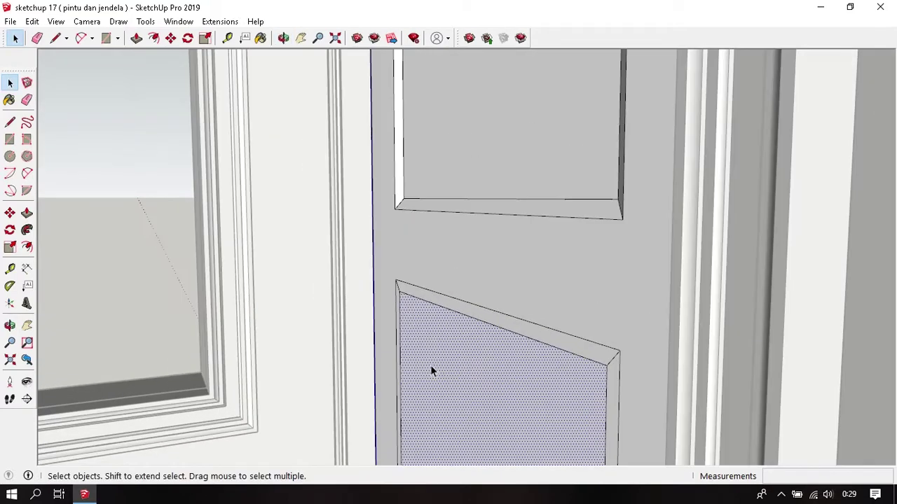
key("m")
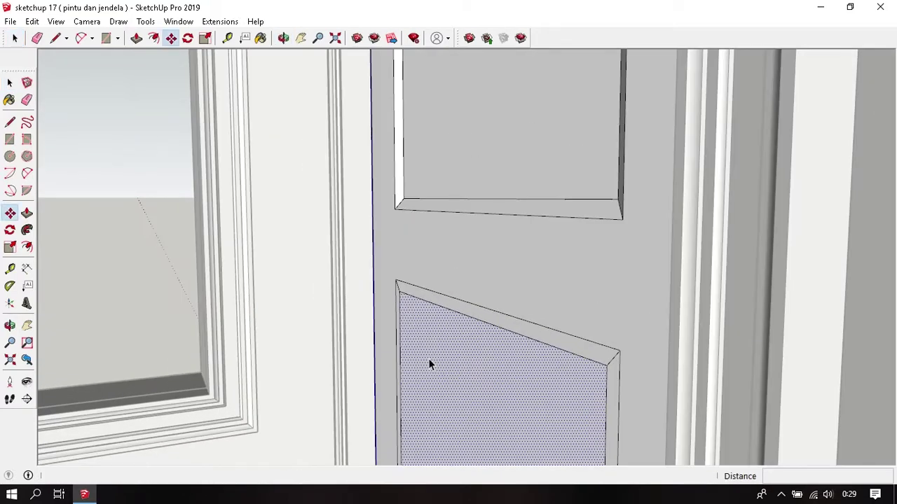
left_click(426, 349)
type("10")
key("Return")
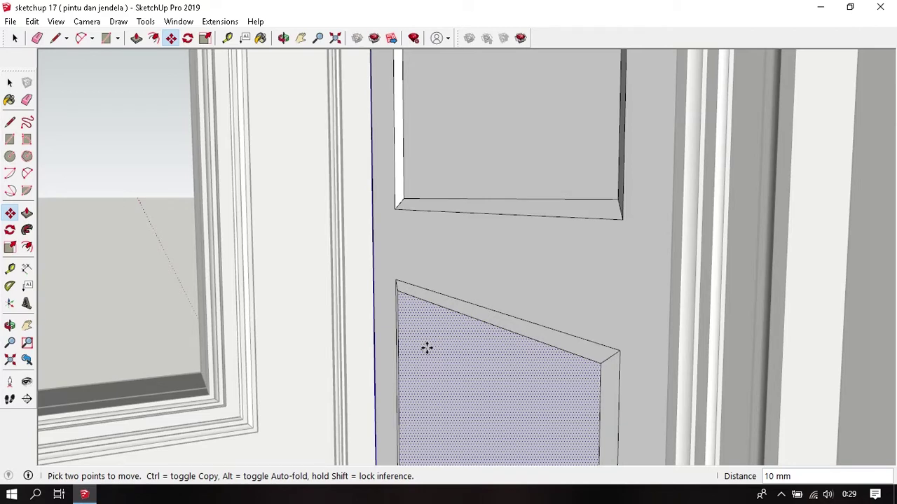
key("ctrl+z")
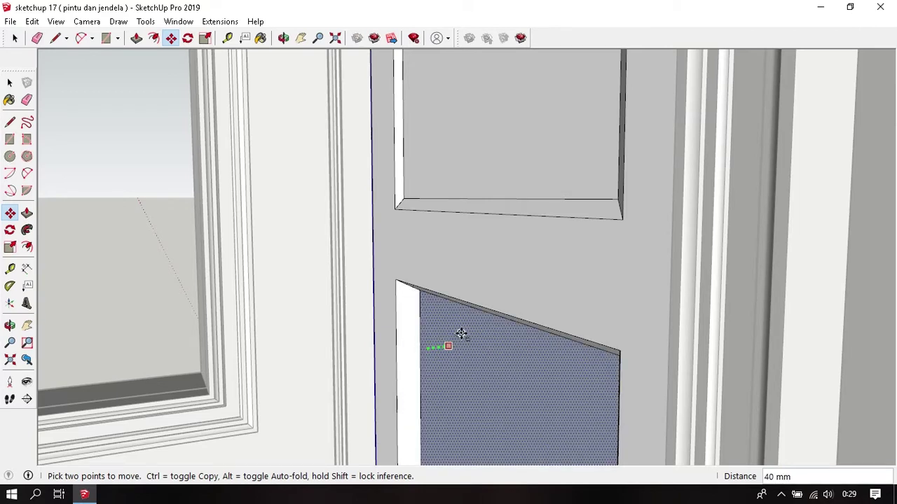
type("10")
key("Return")
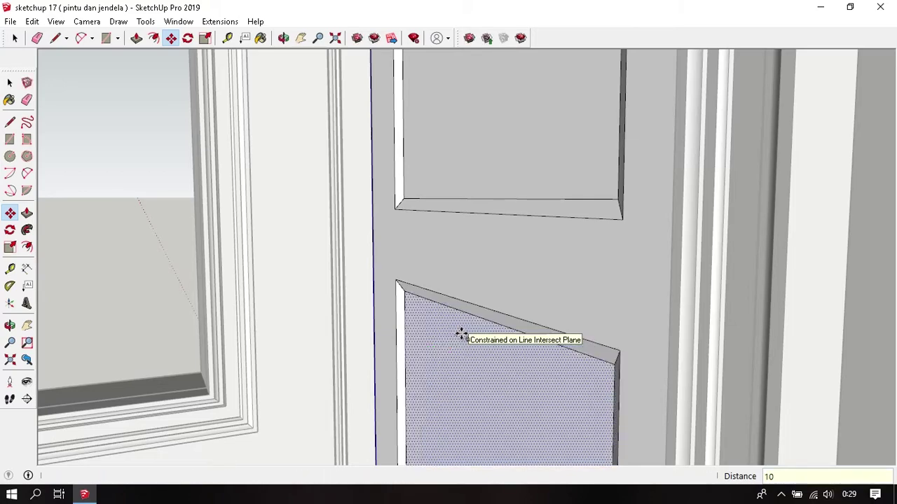
key("space")
mouse_move(467, 358)
middle_mouse_down()
mouse_move(335, 300)
mouse_move(558, 325)
mouse_move(522, 285)
mouse_move(607, 295)
mouse_move(455, 266)
middle_mouse_up()
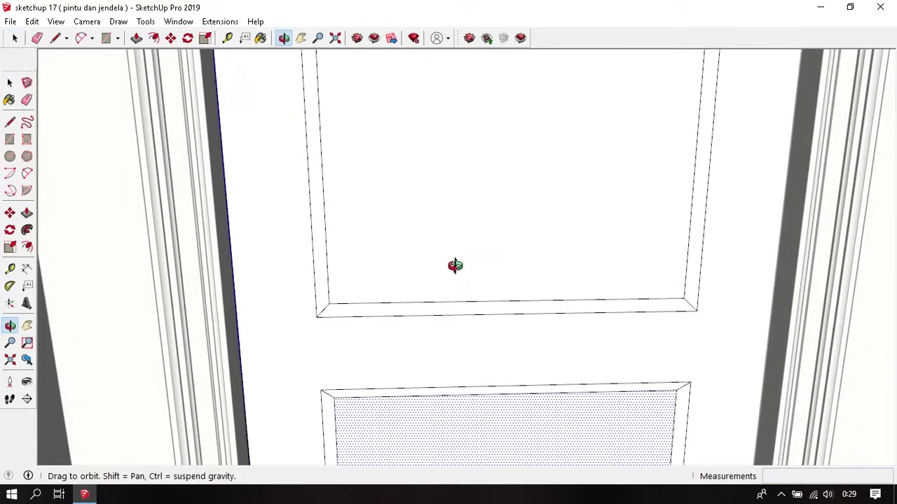
Step: Inset the upper door panel's face with a 30 mm offset border
key("f")
key("space")
left_click(414, 262)
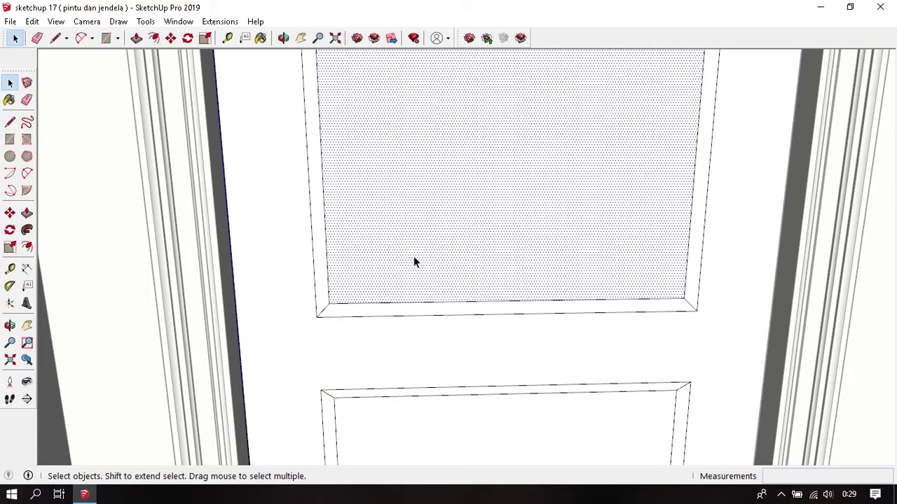
key("f")
left_click(402, 256)
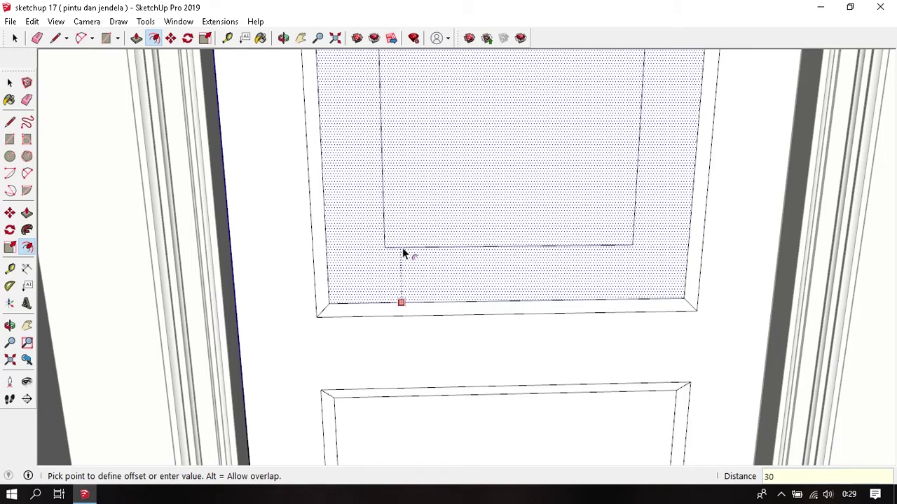
left_click(402, 252)
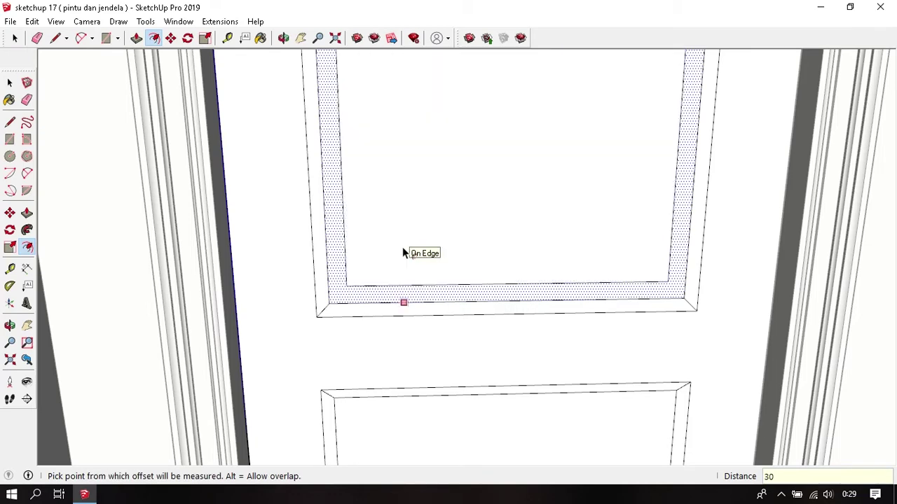
Step: Offset the new inner face a further 40 mm to form a second border
middle_click_drag(403, 253, 404, 292)
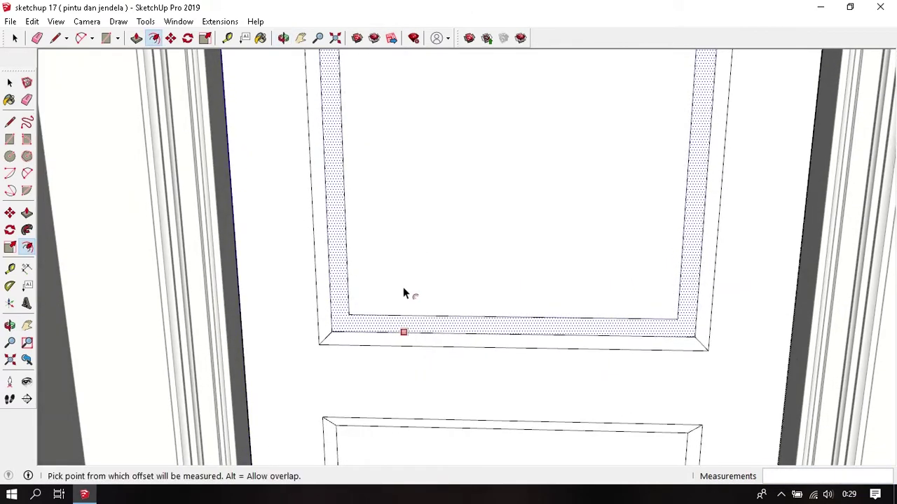
key("space")
left_click(413, 278)
key("f")
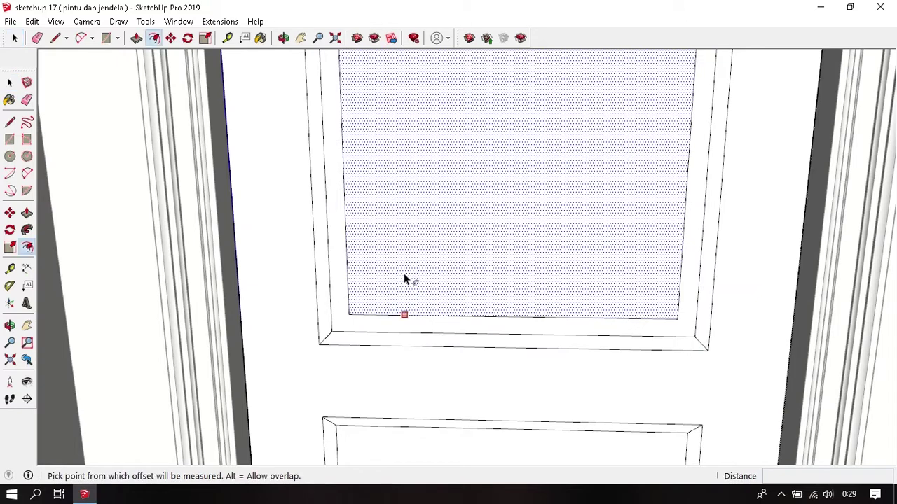
left_click(403, 273)
type("40")
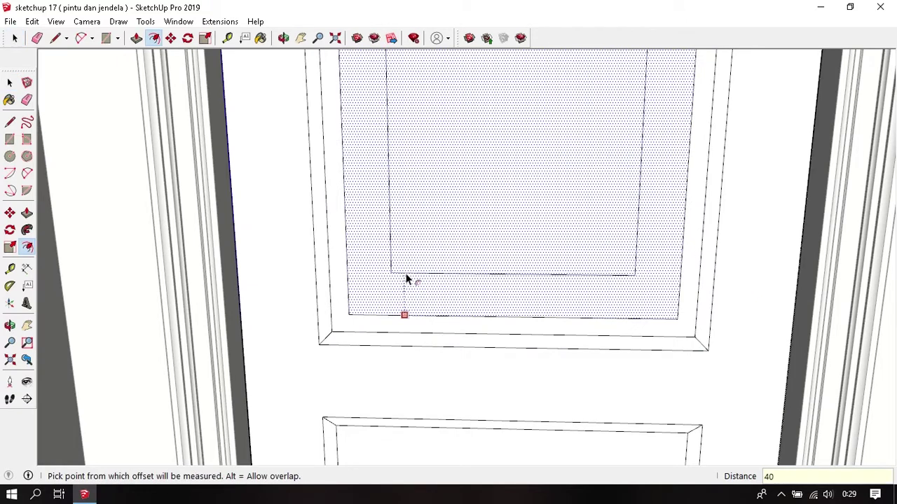
key("Return")
Step: Draw mitre diagonals joining the two bottom corners of the border rings
key("space")
key("l")
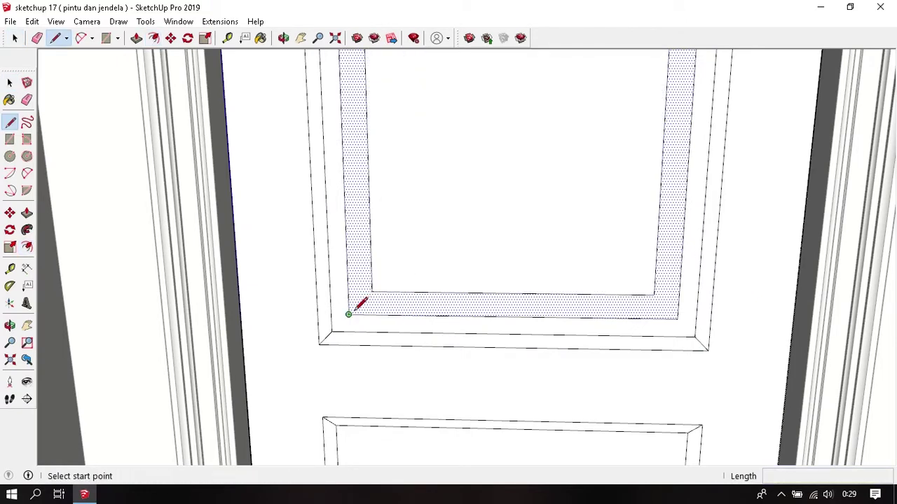
left_click(349, 313)
left_click(372, 292)
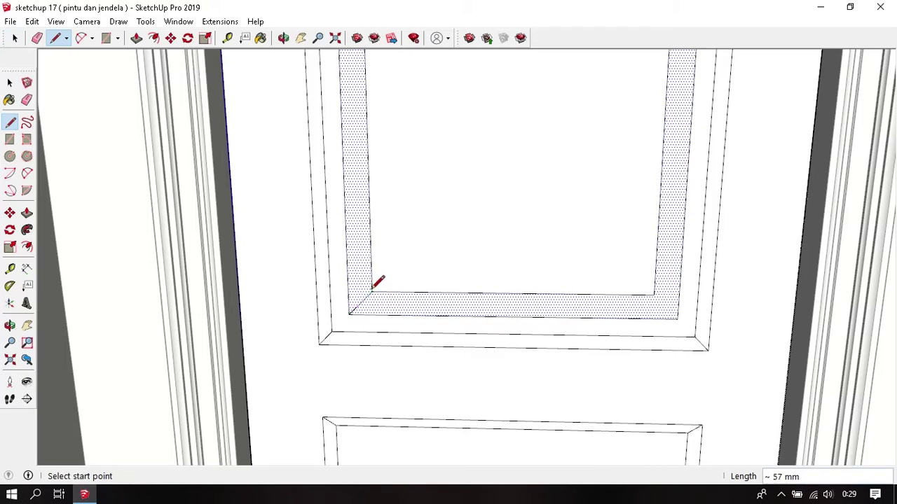
left_click(677, 319)
left_click(653, 295)
middle_click_drag(654, 295, 404, 162)
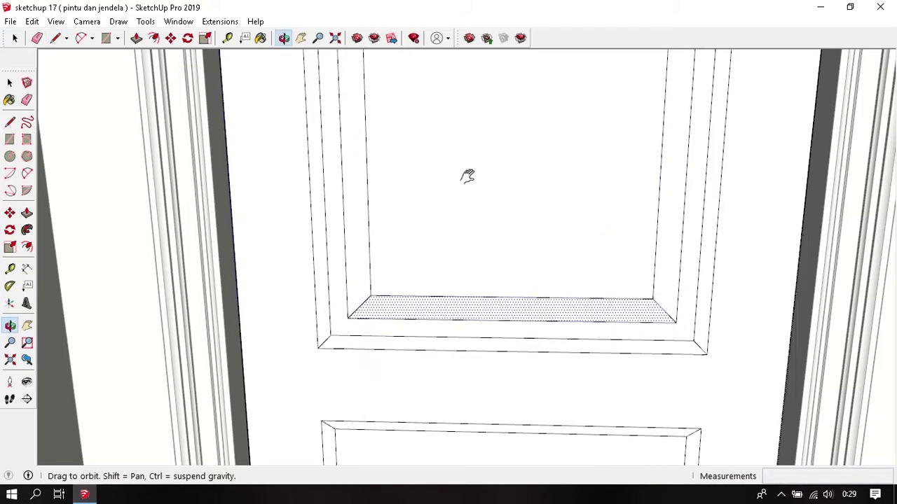
Step: Draw mitre diagonals joining the two top corners of the border rings
left_click(377, 150)
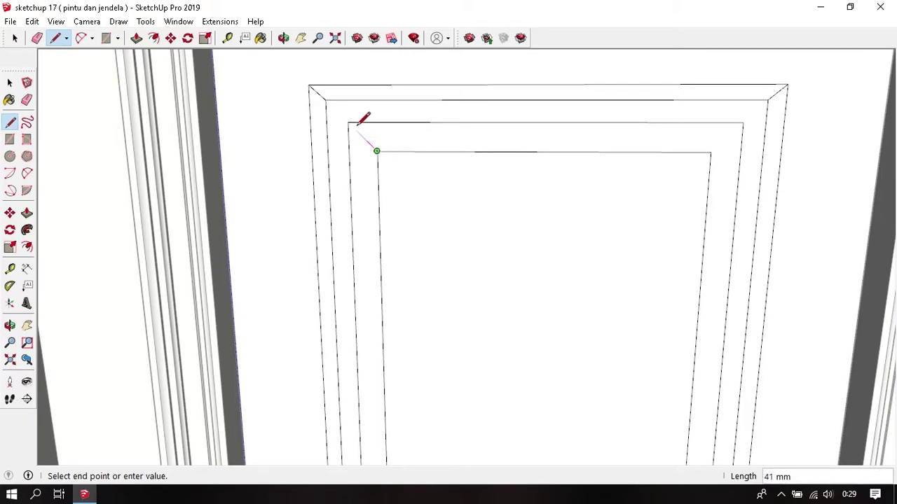
left_click(349, 123)
left_click(711, 152)
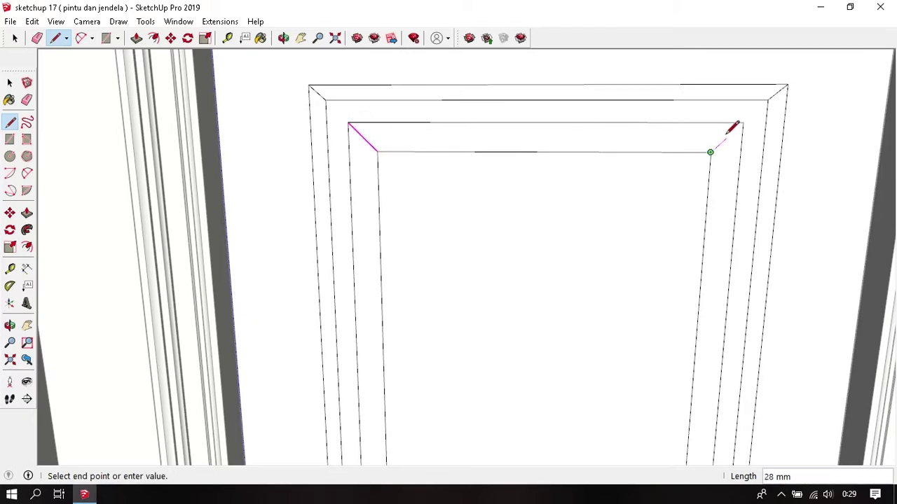
left_click(743, 123)
key("space")
middle_click_drag(612, 206, 495, 211)
Step: Move the upper panel's centre face 10 mm along the green axis
left_click(495, 211)
scroll(504, 208, "up", 1)
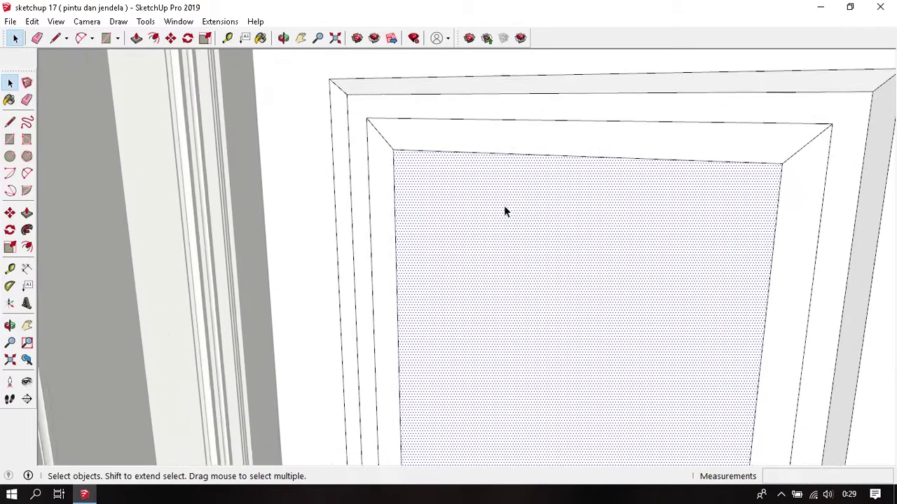
scroll(504, 210, "up", 2)
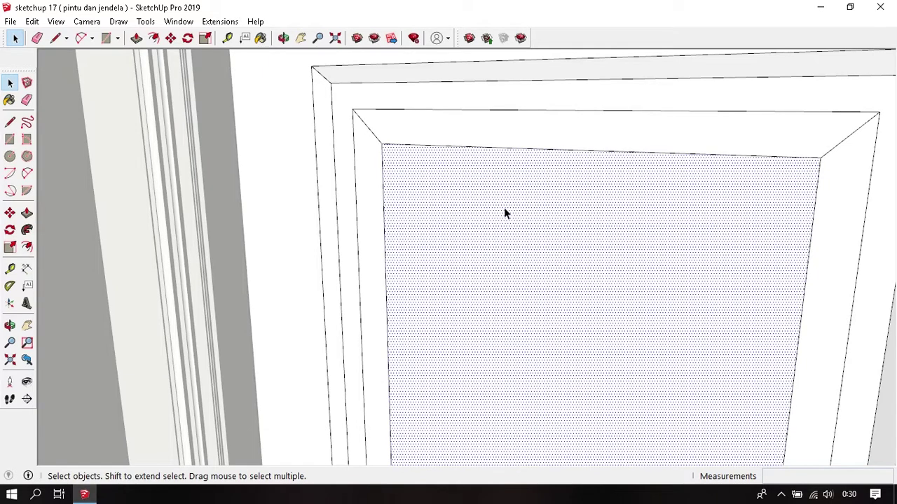
key("m")
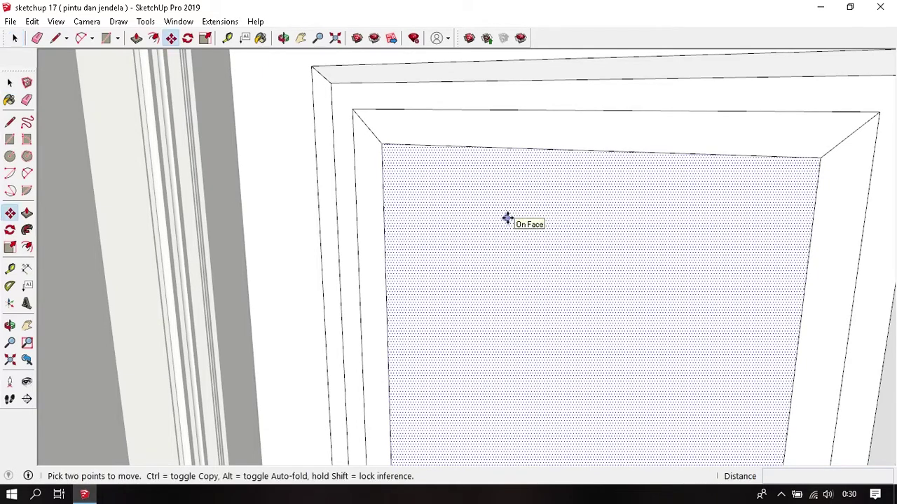
left_click(507, 219)
middle_click_drag(507, 218, 428, 283)
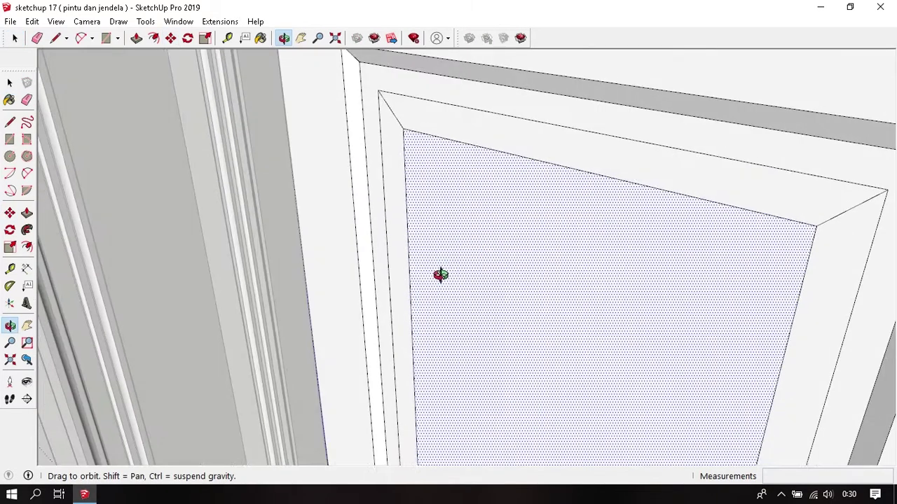
scroll(421, 284, "down", 2)
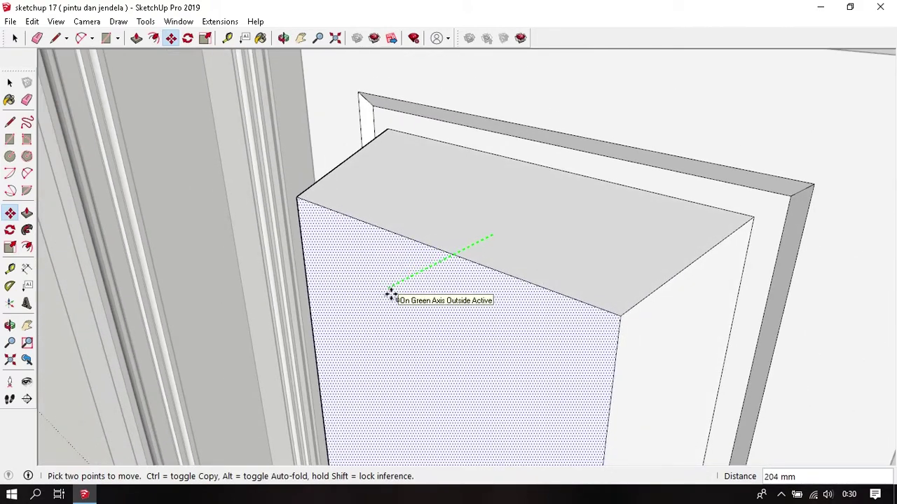
key("Return")
key("space")
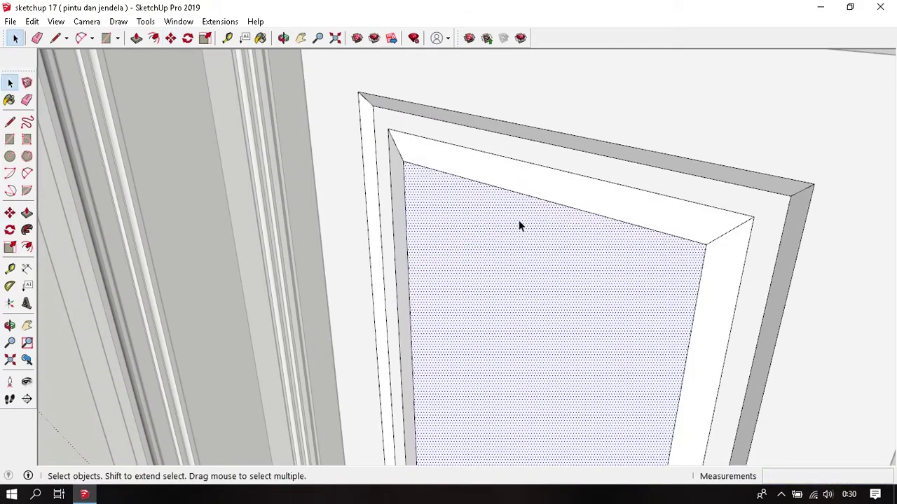
Step: Orbit and zoom around the upper panel to inspect its new bevel
scroll(388, 192, "up", 2)
mouse_move(388, 192)
middle_mouse_down()
mouse_move(533, 352)
mouse_move(386, 216)
mouse_move(539, 280)
mouse_move(484, 296)
mouse_move(526, 302)
mouse_move(642, 255)
mouse_move(545, 84)
mouse_move(621, 290)
mouse_move(523, 120)
mouse_move(450, 390)
mouse_move(440, 322)
middle_mouse_up()
scroll(372, 274, "up", 2)
scroll(659, 226, "up", 2)
scroll(658, 226, "down", 2)
scroll(571, 299, "up", 2)
Step: Inset the lower door panel's face with a 30 mm offset border
left_click(440, 322)
key("f")
left_click(409, 320)
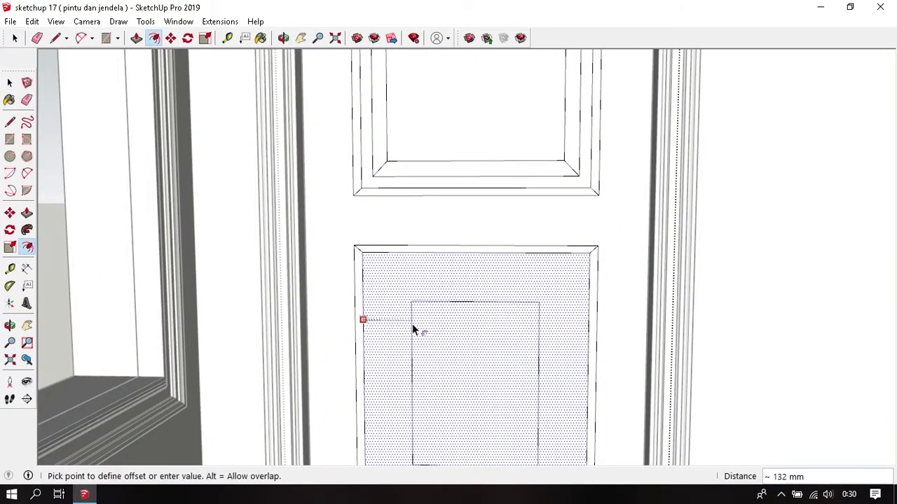
type("30")
key("Return")
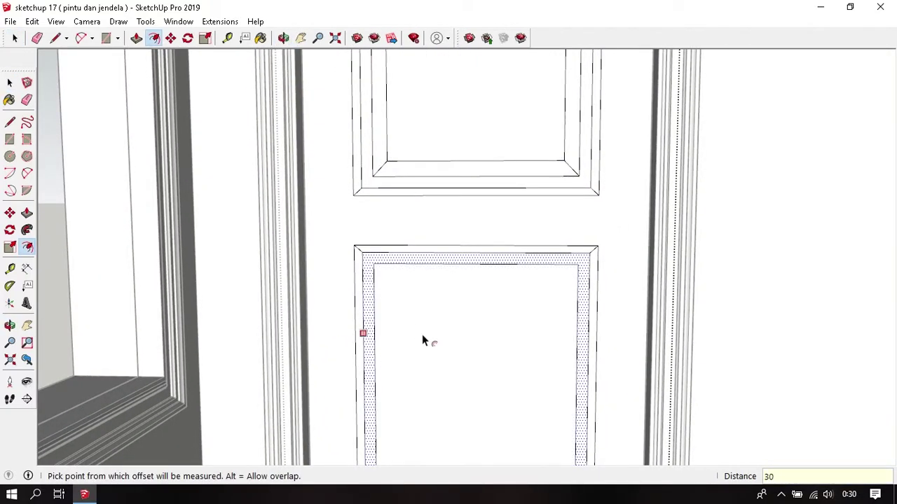
key("space")
Step: Offset the lower panel's new inner face a further 40 mm
left_click(431, 342)
key("f")
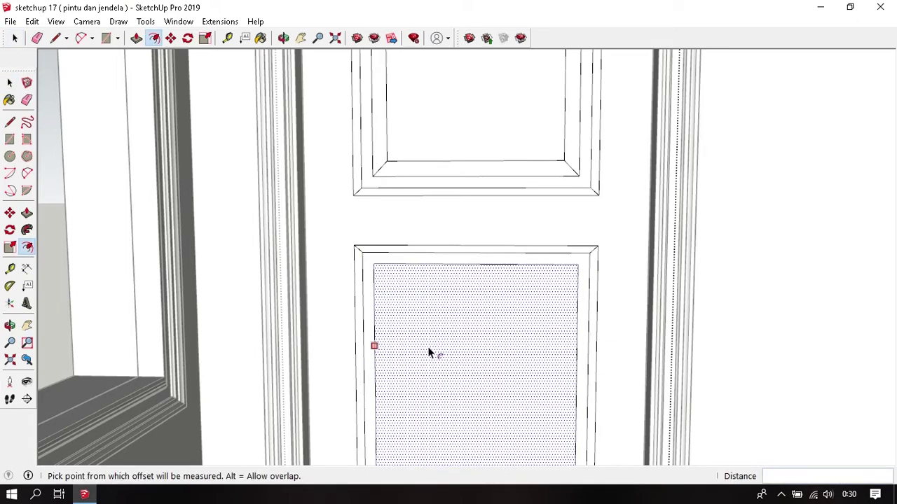
left_click(431, 353)
type("0")
key("Return")
key("space")
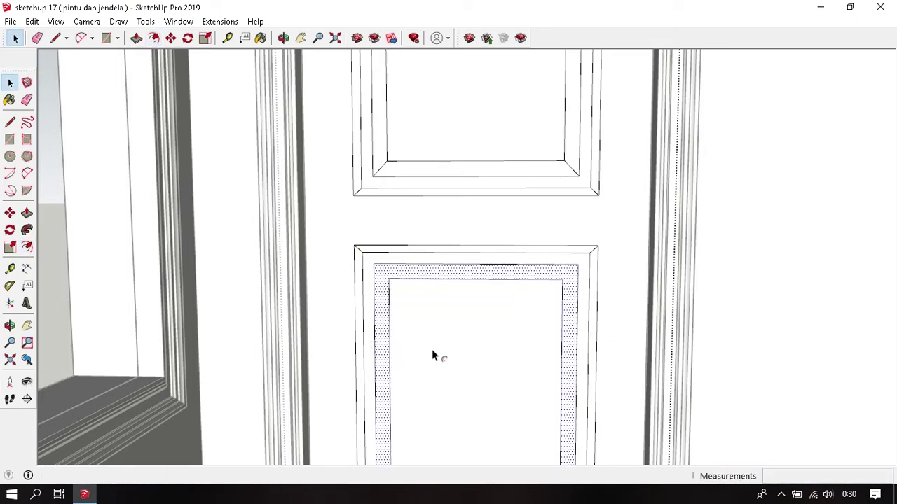
Step: Draw mitre diagonals at the two upper corners of the lower panel's rings
key("l")
scroll(414, 332, "up", 2)
left_click(379, 257)
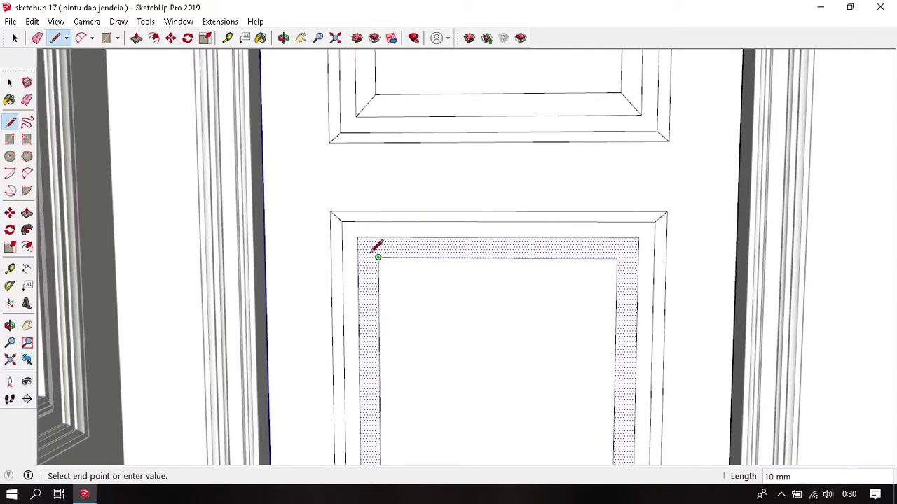
left_click(358, 237)
key("space")
key("l")
left_click(616, 259)
left_click(638, 236)
Step: Draw the mitre diagonal at the first lower corner of the rings
middle_click_drag(407, 231, 274, 136)
key("space")
key("l")
scroll(392, 354, "up", 3)
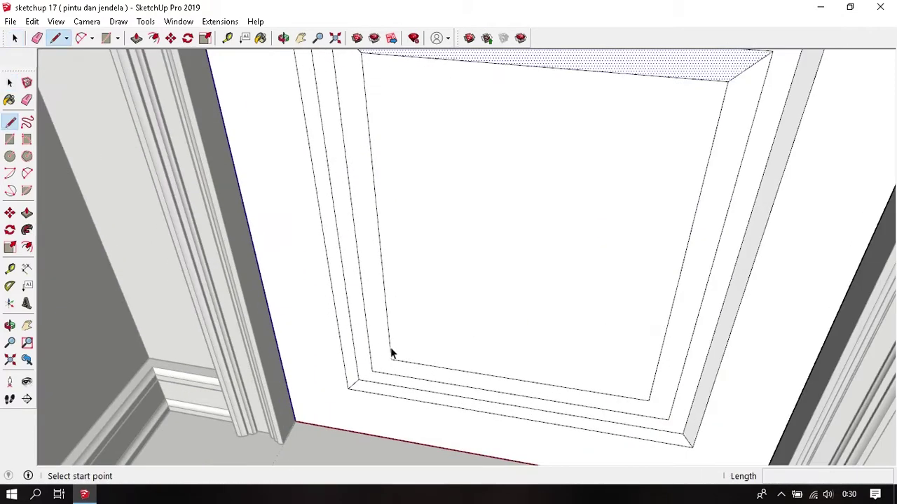
left_click(391, 358)
left_click(371, 371)
key("space")
Step: Draw the last lower corner diagonal and select the panel's inner face
scroll(449, 337, "down", 3)
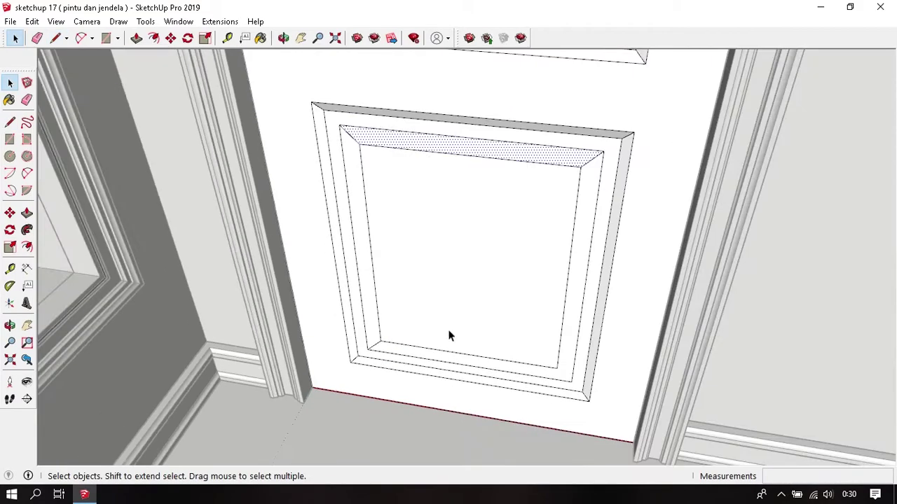
key("l")
middle_click_drag(448, 336, 557, 358)
left_click(557, 368)
left_click(573, 382)
key("space")
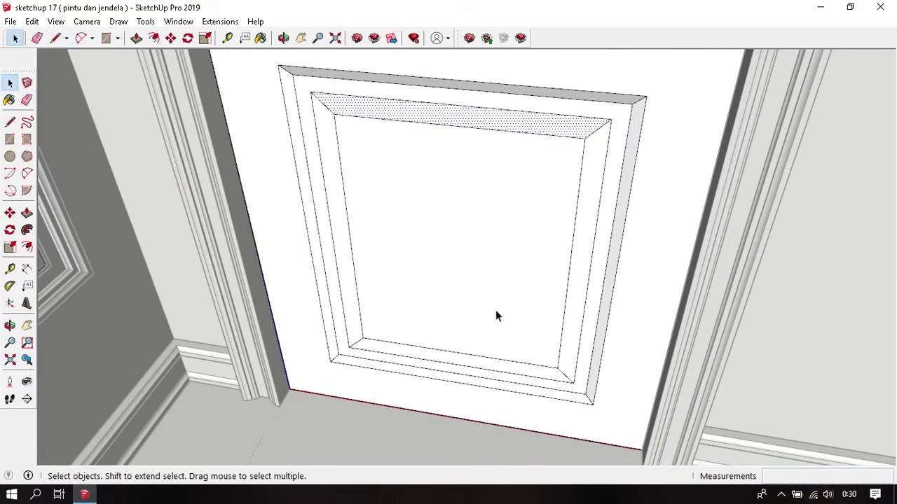
mouse_move(497, 315)
middle_mouse_down()
mouse_move(378, 203)
mouse_move(400, 200)
mouse_move(431, 344)
middle_mouse_up()
left_click(378, 202)
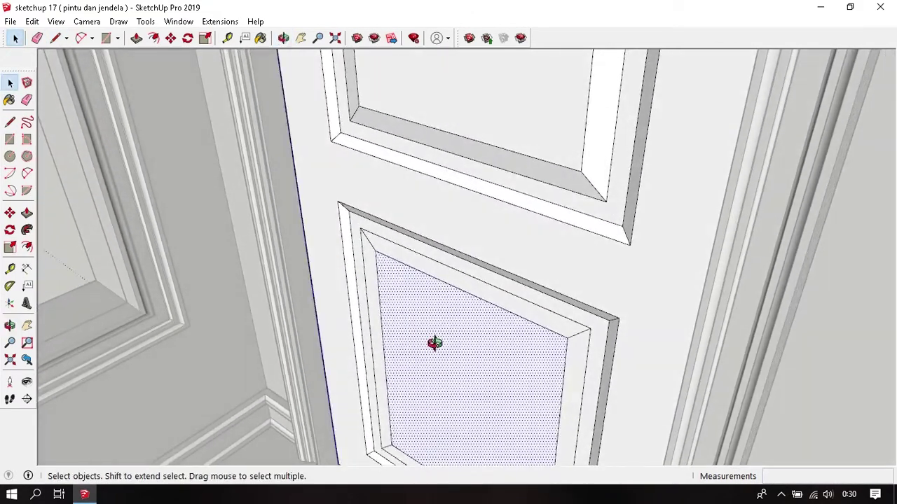
Step: Move the lower panel's centre face 10 mm along the green axis
key("m")
left_click(446, 339)
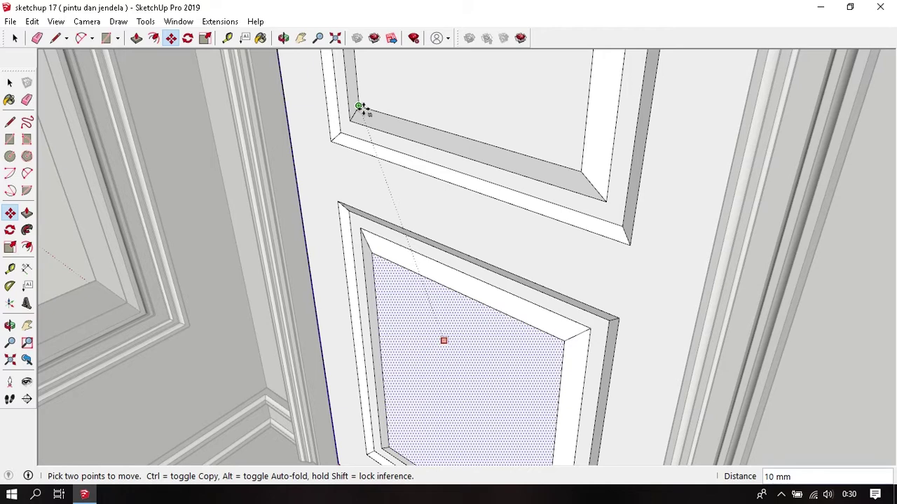
key("Escape")
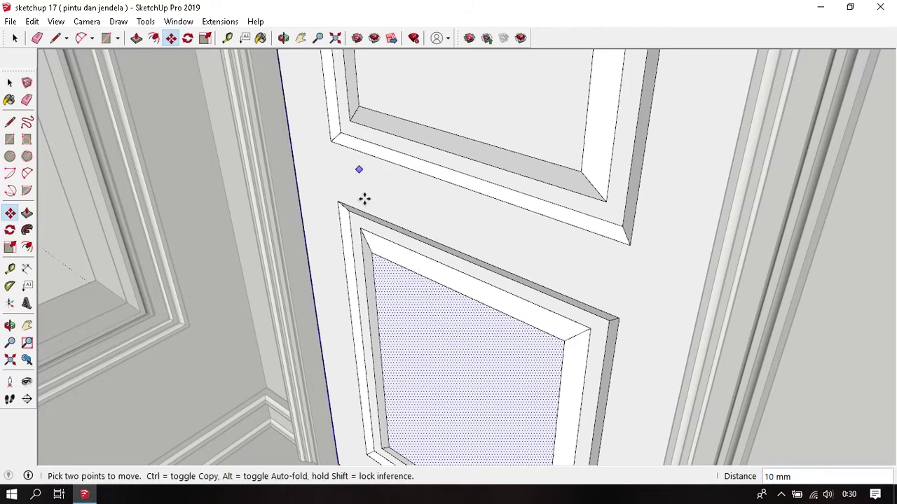
key("space")
mouse_move(364, 198)
middle_mouse_down()
mouse_move(511, 266)
mouse_move(230, 280)
mouse_move(347, 264)
mouse_move(330, 274)
middle_mouse_up()
Step: Inset the next door panel's face with a 30 mm offset border
key("f")
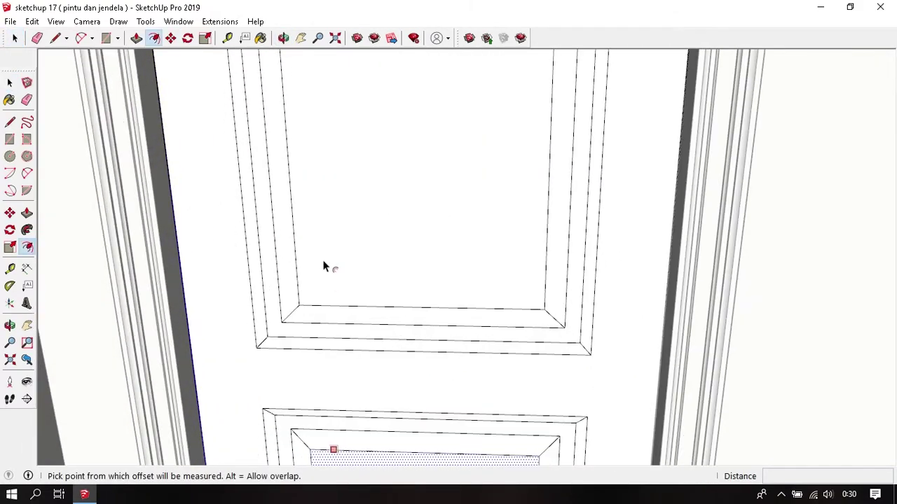
key("space")
left_click(325, 247)
key("f")
left_click(326, 246)
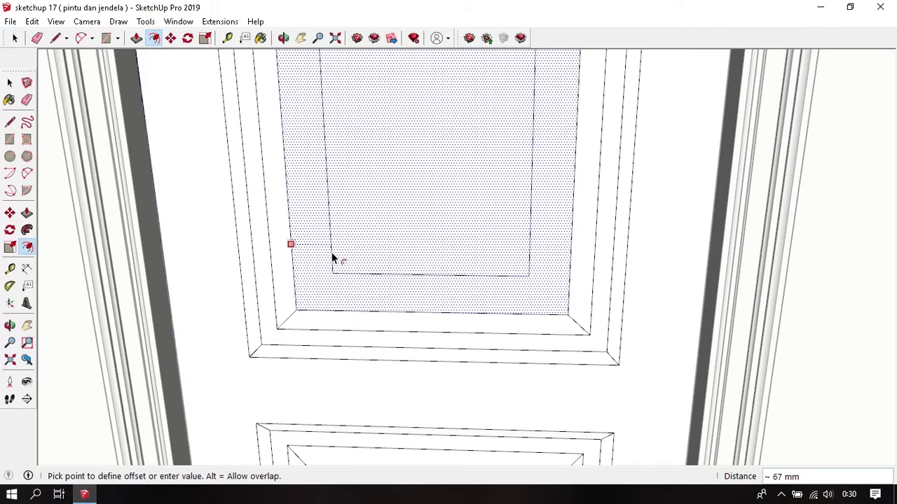
type("30")
key("Return")
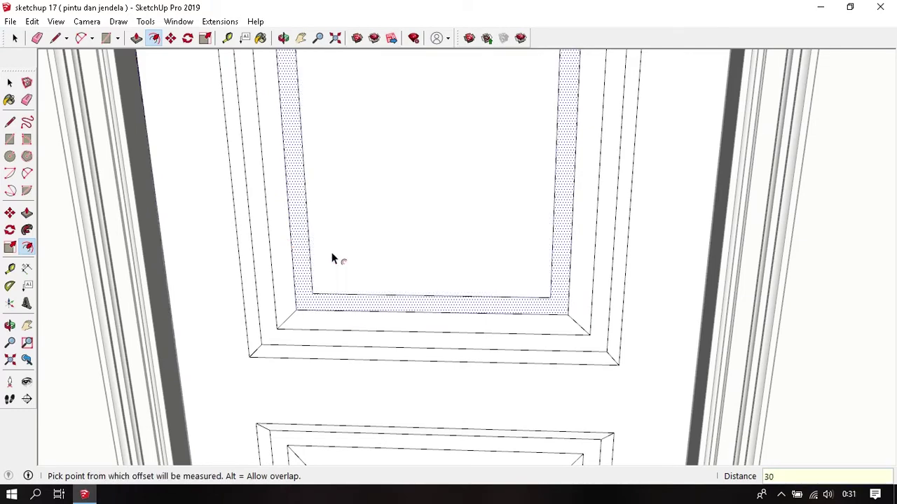
key("space")
Step: Offset that panel's new inner face a further 40 mm
left_click(361, 260)
key("f")
left_click(357, 262)
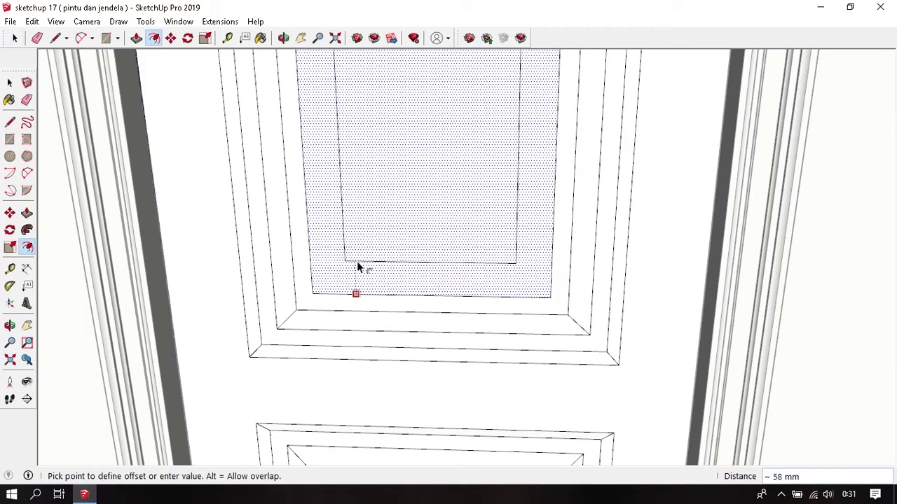
type("40")
key("Return")
scroll(356, 263, "up", 1)
Step: Draw mitre diagonals at the lower-left and lower-right ring corners
key("l")
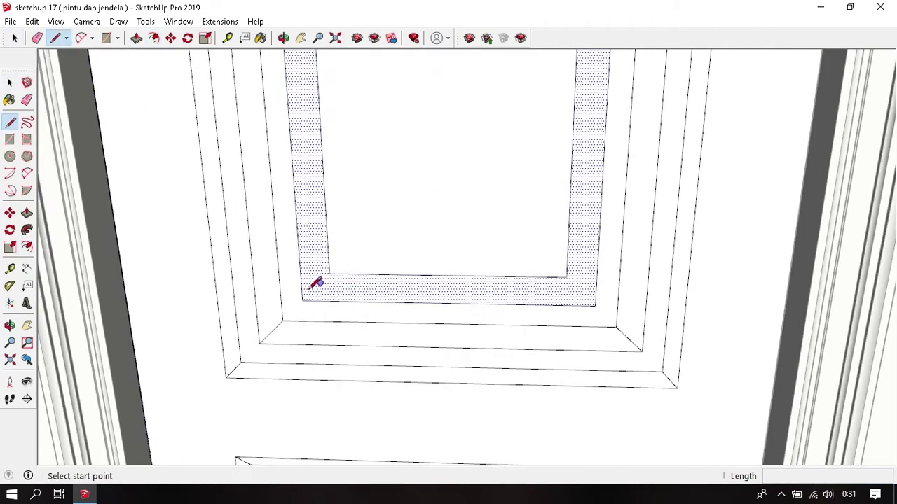
left_click(302, 300)
left_click(329, 272)
key("space")
key("l")
left_click(597, 306)
left_click(566, 278)
key("space")
scroll(400, 371, "down", 5)
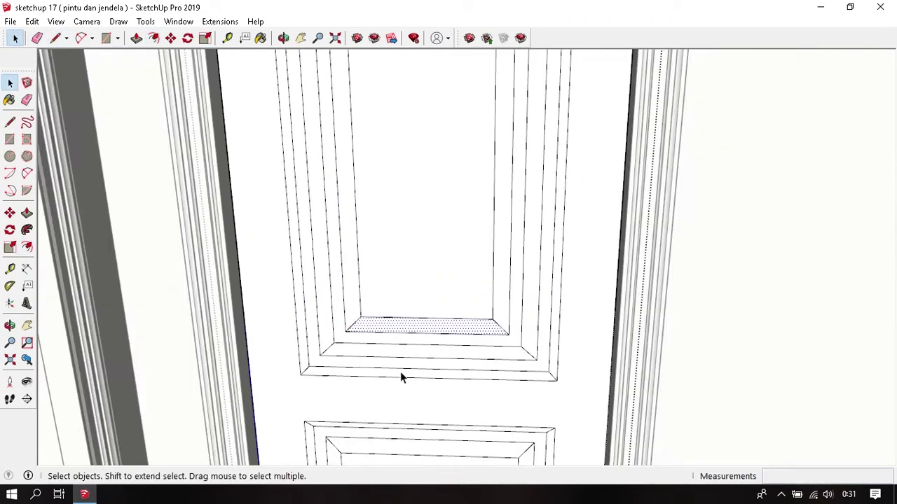
Step: Draw mitre diagonals at the top-left and top-right ring corners
middle_click_drag(400, 371, 370, 113)
scroll(370, 115, "up", 2)
scroll(367, 185, "up", 1)
key("l")
left_click(367, 185)
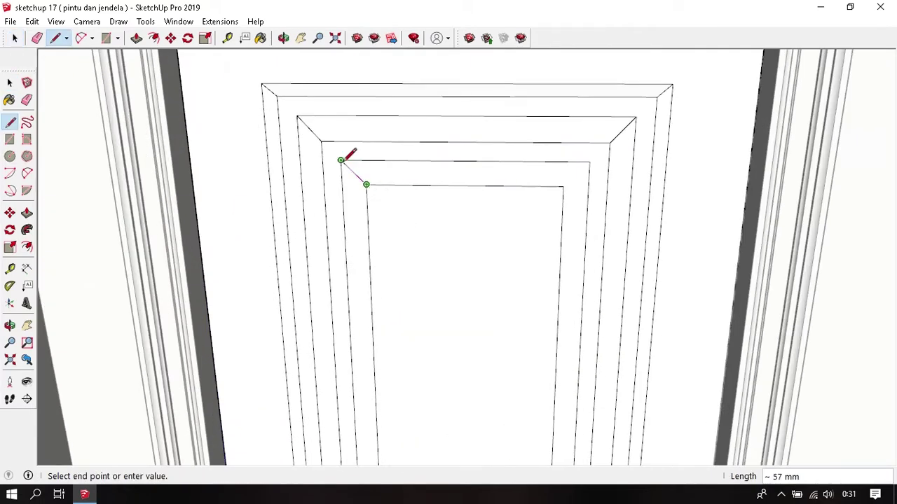
left_click(341, 161)
key("space")
key("l")
left_click(562, 186)
left_click(590, 162)
key("space")
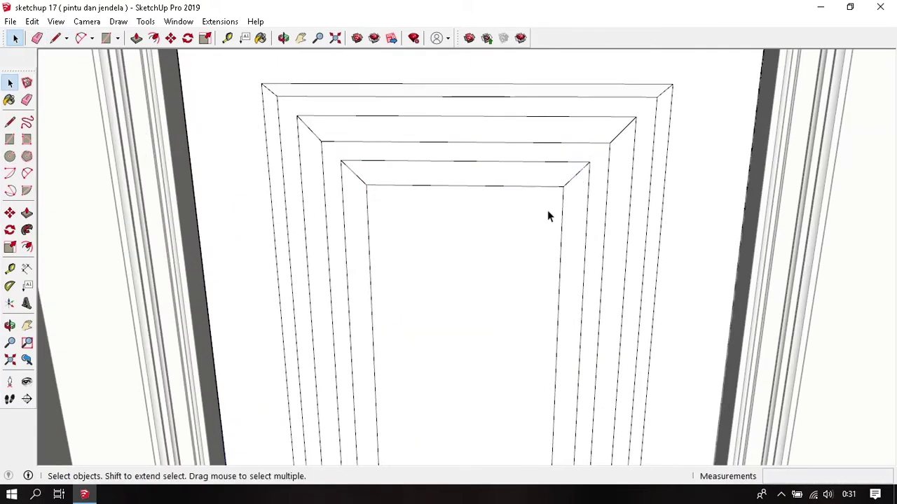
Step: Move the panel's centre face 10 mm deeper to add a bevel step
middle_click_drag(548, 215, 379, 320)
left_click(457, 268)
key("m")
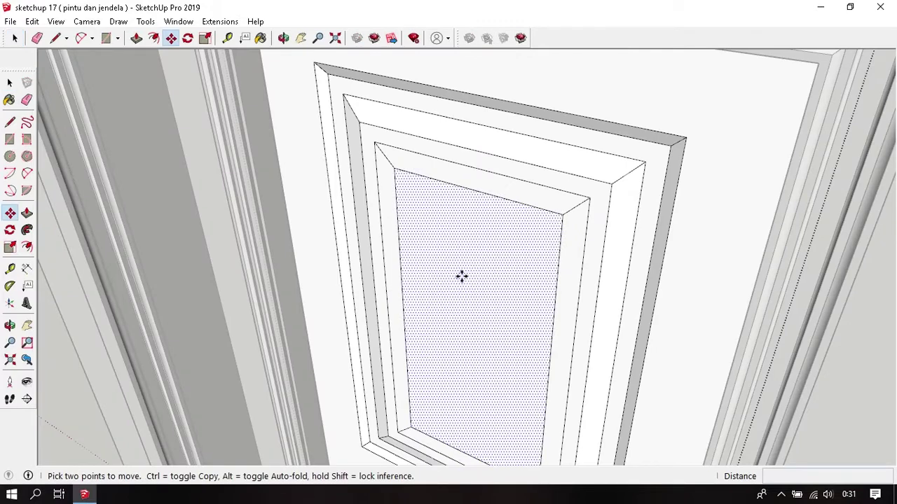
left_click(461, 277)
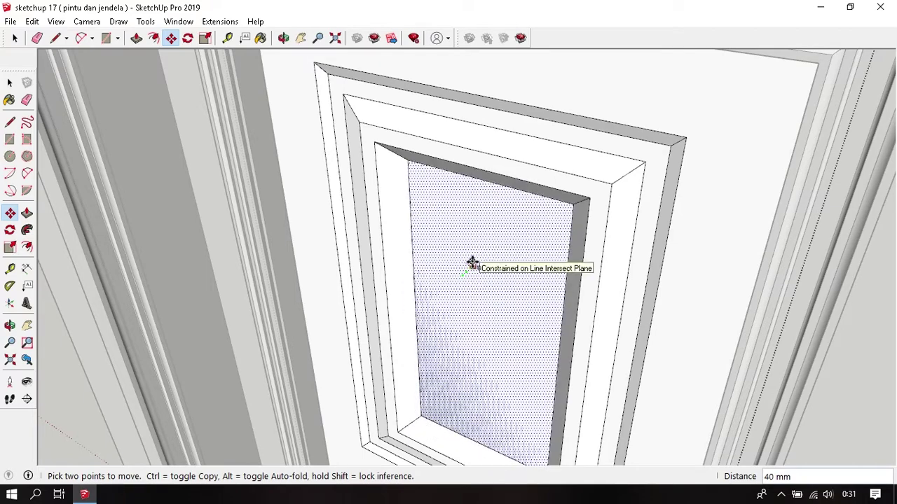
key("Return")
scroll(474, 262, "down", 2)
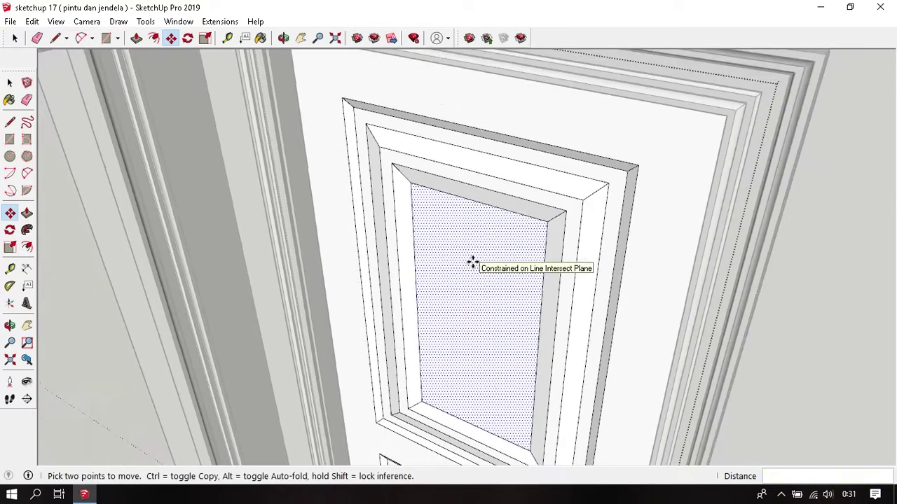
mouse_move(474, 262)
middle_mouse_down()
mouse_move(449, 82)
mouse_move(419, 82)
mouse_move(528, 120)
middle_mouse_up()
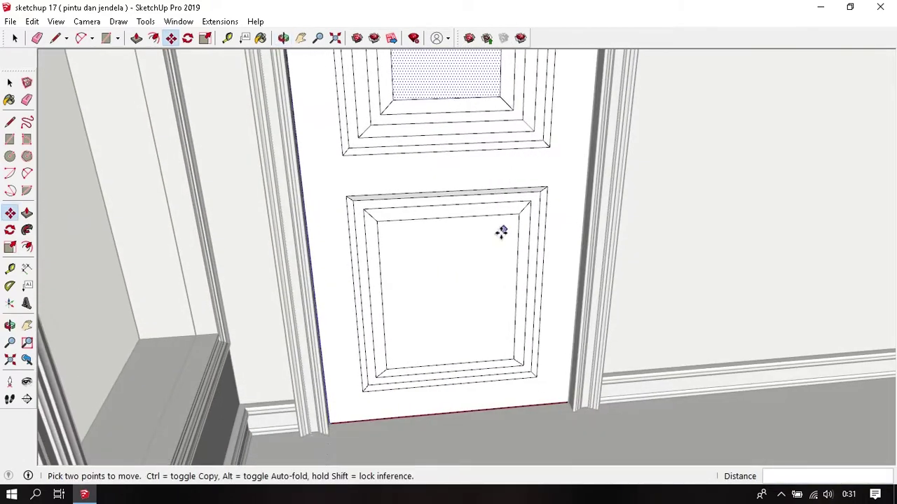
Step: Offset the next door panel's face inward by 30 mm
scroll(430, 241, "up", 1)
scroll(424, 279, "up", 2)
key("space")
left_click(425, 280)
scroll(406, 292, "up", 1)
key("f")
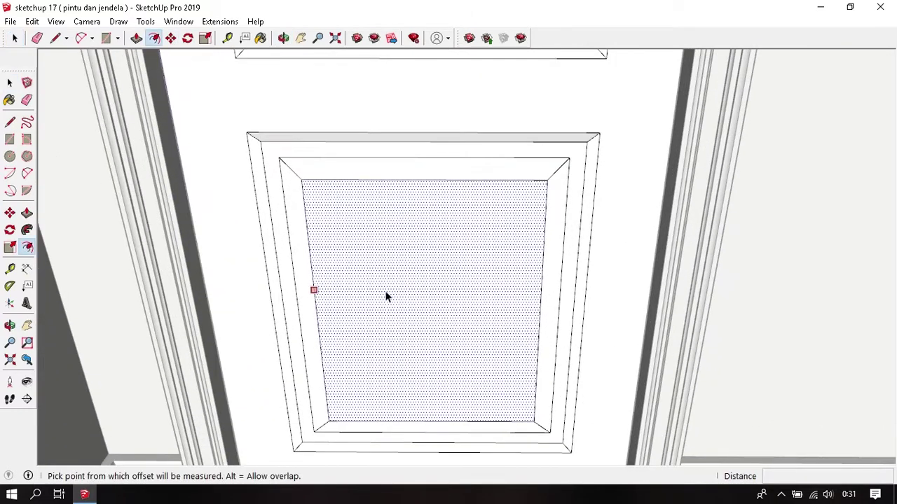
left_click(314, 290)
key("Return")
key("space")
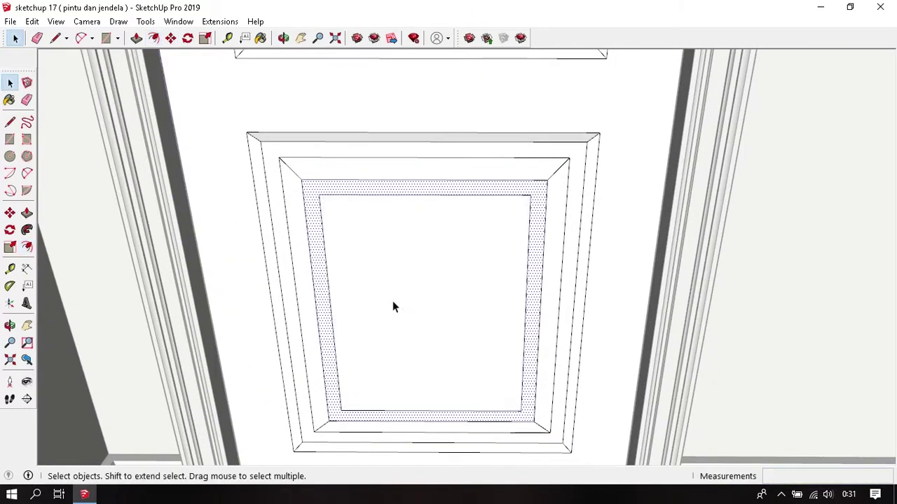
key("f")
key("space")
Step: Offset the new inner face a further 40 to outline the inner panel
left_click(372, 330)
key("f")
left_click(372, 331)
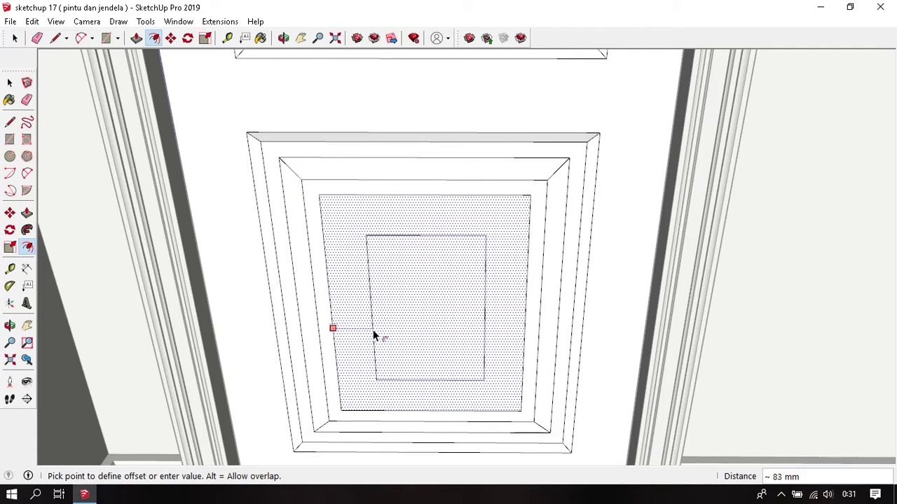
key("Return")
key("space")
left_click(400, 315)
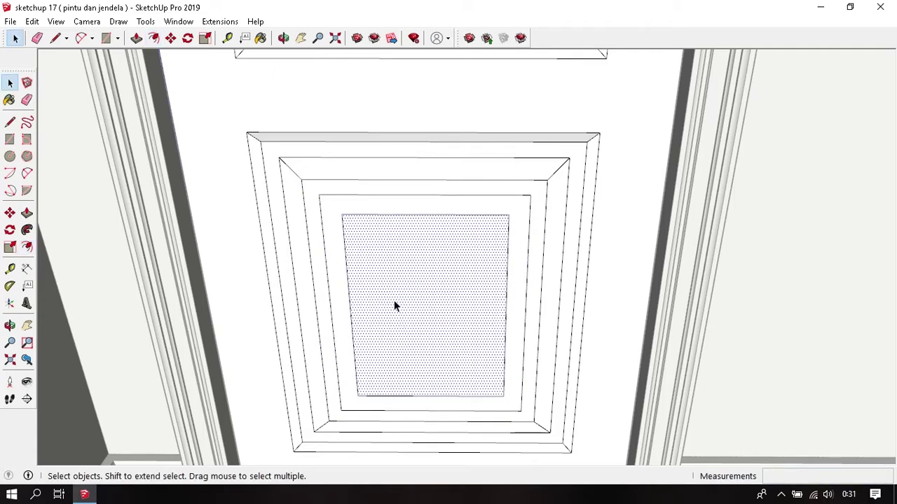
Step: Draw diagonals joining all four inner and outer panel corners to mitre them
key("l")
left_click(319, 195)
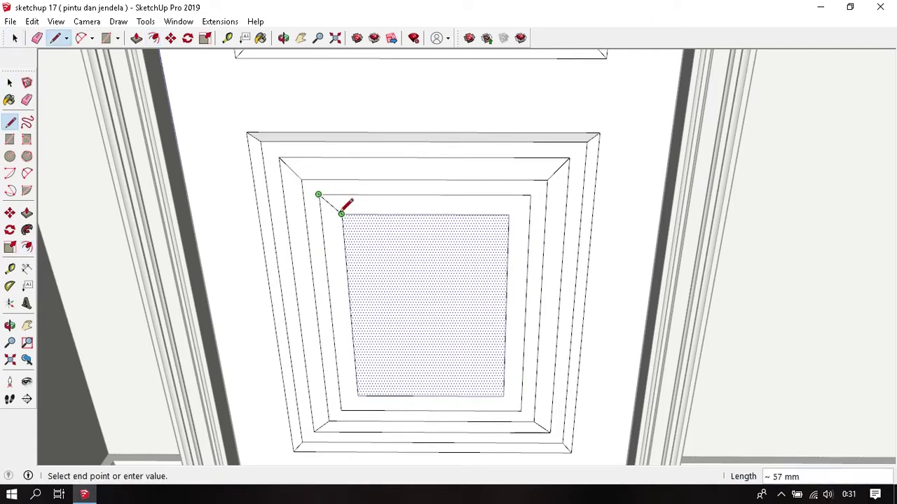
left_click(342, 214)
left_click(340, 411)
left_click(357, 397)
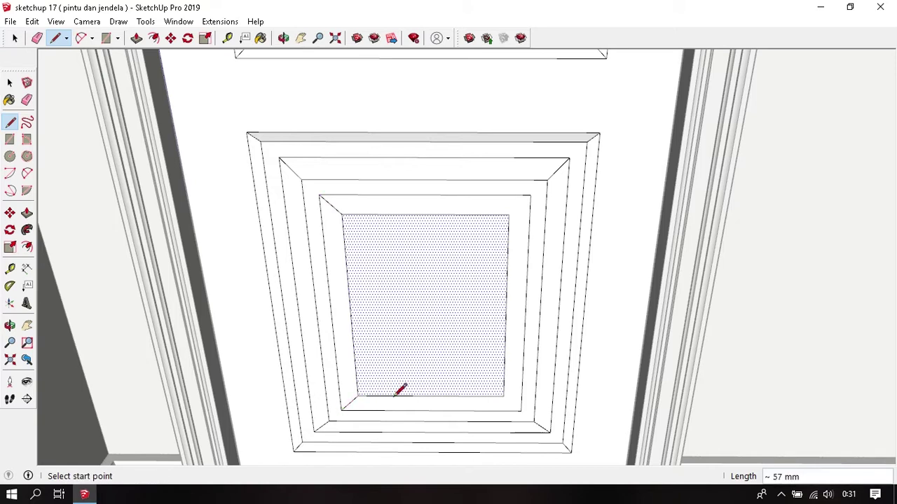
left_click(521, 411)
left_click(503, 396)
key("space")
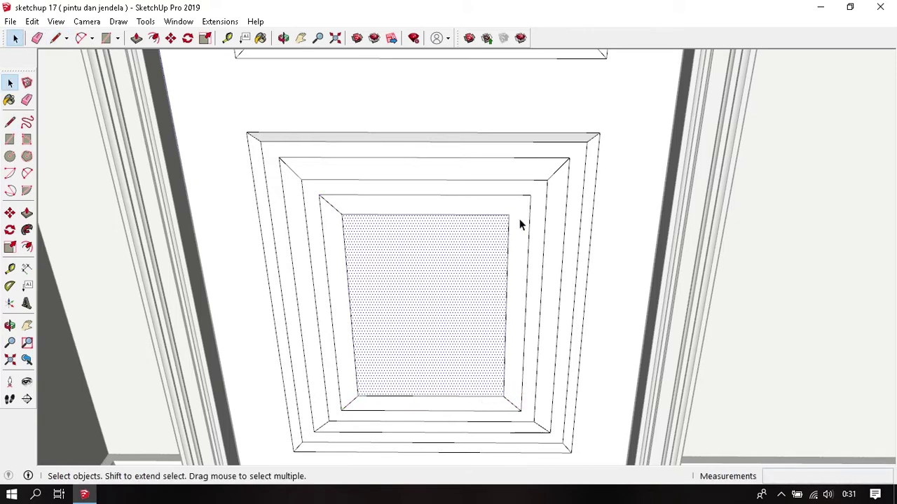
key("l")
left_click(530, 195)
left_click(509, 214)
key("space")
Step: Move the inner panel face back 10 to add another bevel step
key("m")
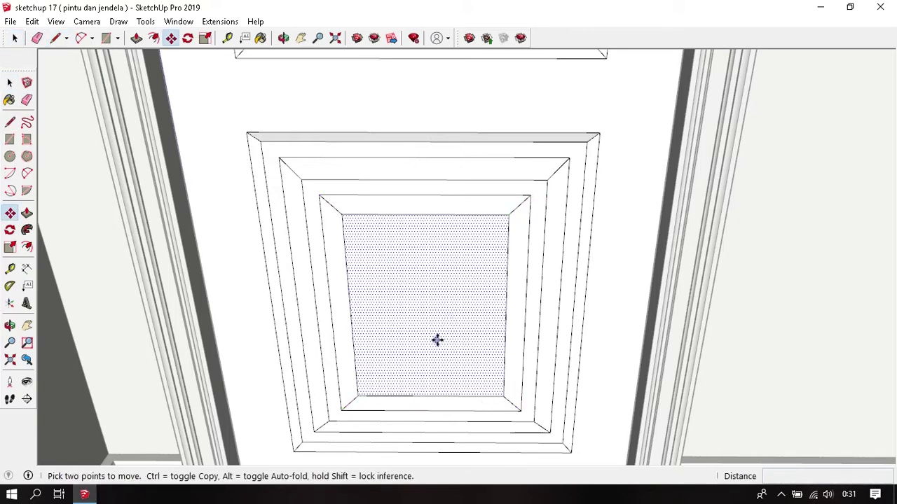
left_click(438, 339)
type("10")
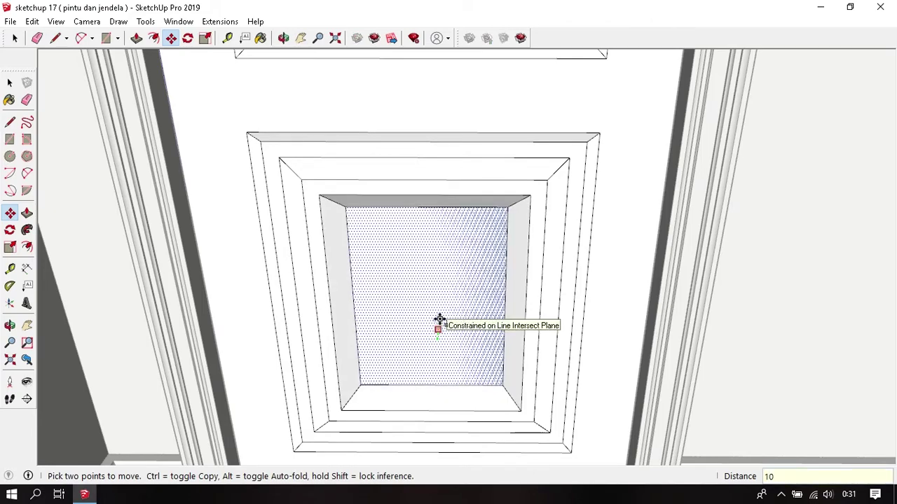
key("Return")
key("space")
scroll(439, 322, "down", 3)
mouse_move(439, 327)
middle_mouse_down()
mouse_move(466, 386)
mouse_move(482, 311)
mouse_move(524, 240)
mouse_move(540, 154)
middle_mouse_up()
scroll(481, 316, "up", 3)
scroll(498, 324, "up", 3)
scroll(495, 319, "up", 3)
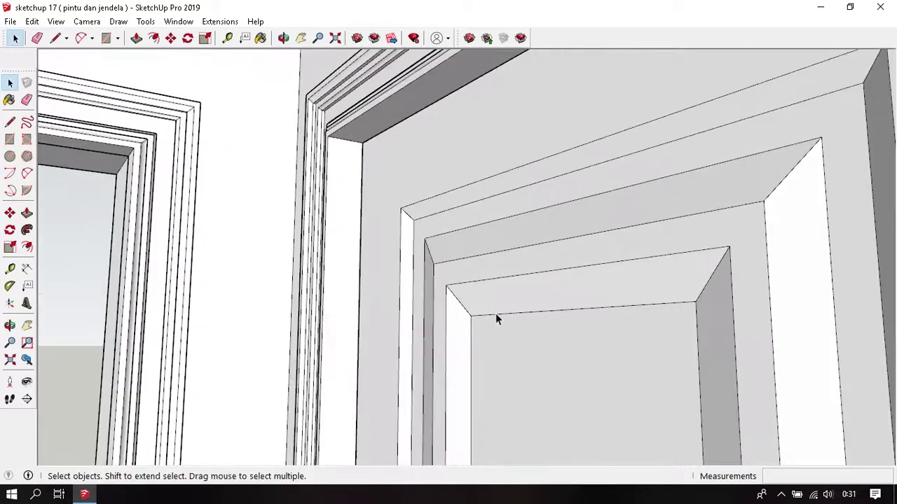
mouse_move(496, 319)
middle_mouse_down()
mouse_move(532, 332)
mouse_move(462, 362)
mouse_move(443, 386)
mouse_move(477, 274)
mouse_move(475, 252)
mouse_move(443, 303)
mouse_move(542, 285)
mouse_move(480, 120)
mouse_move(725, 180)
mouse_move(572, 213)
mouse_move(650, 252)
mouse_move(500, 184)
mouse_move(501, 240)
mouse_move(472, 201)
mouse_move(464, 241)
mouse_move(461, 218)
middle_mouse_up()
scroll(544, 294, "down", 2)
scroll(545, 294, "down", 1)
scroll(545, 300, "down", 2)
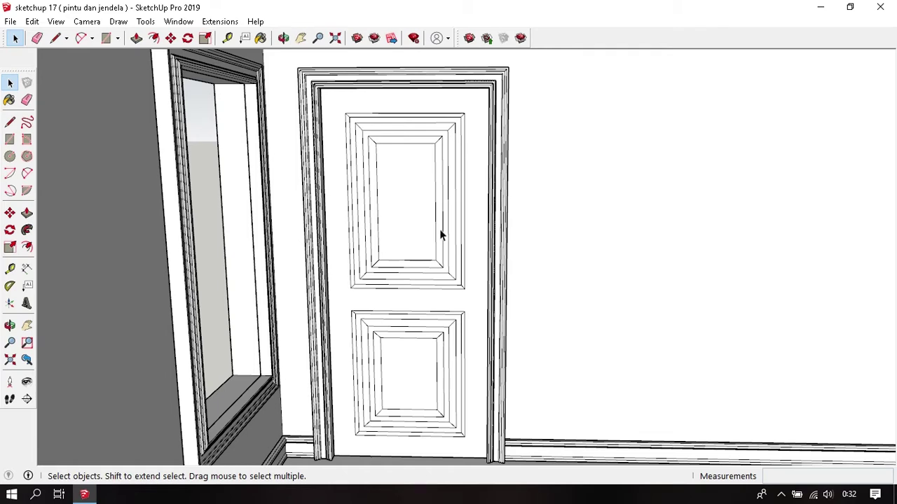
mouse_move(380, 280)
middle_mouse_down()
mouse_move(426, 260)
mouse_move(362, 332)
mouse_move(412, 309)
middle_mouse_up()
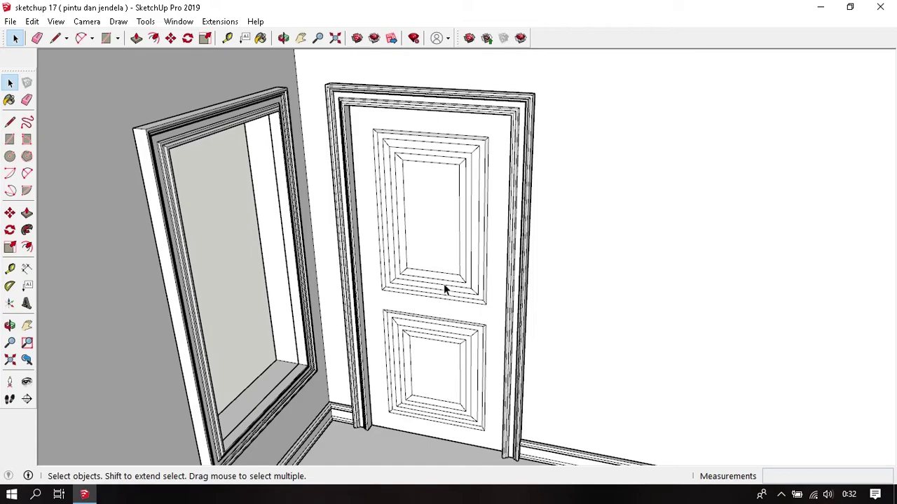
mouse_move(419, 252)
middle_mouse_down()
mouse_move(472, 205)
mouse_move(419, 278)
middle_mouse_up()
scroll(467, 278, "down", 3)
scroll(467, 278, "up", 1)
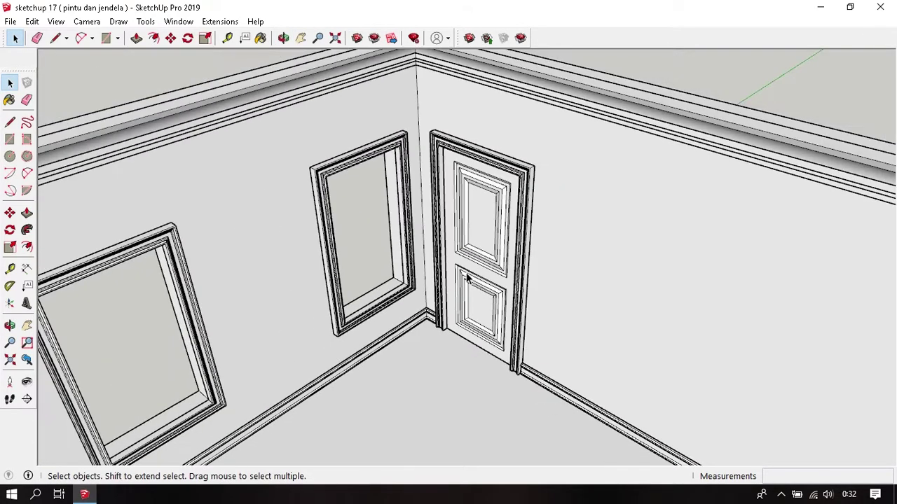
scroll(467, 278, "down", 3)
scroll(467, 278, "up", 1)
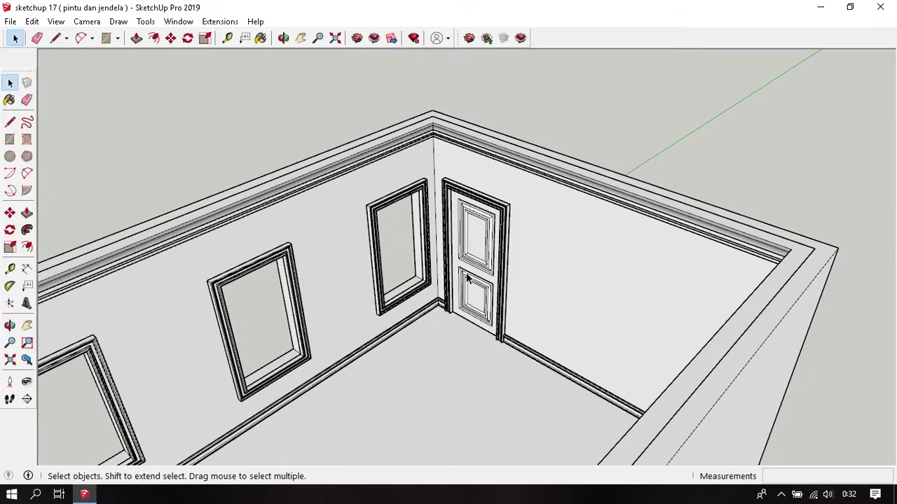
scroll(467, 278, "up", 3)
scroll(467, 278, "up", 2)
mouse_move(468, 279)
middle_mouse_down()
mouse_move(645, 343)
mouse_move(508, 385)
middle_mouse_up()
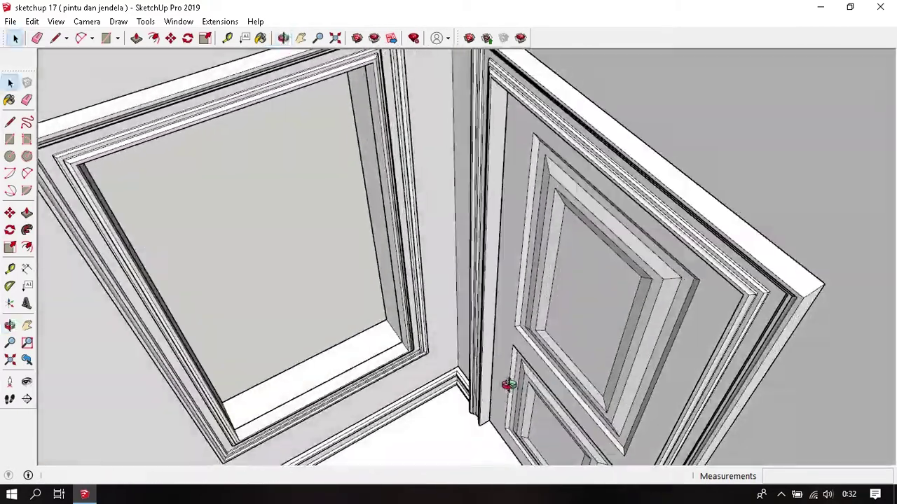
mouse_move(423, 401)
middle_mouse_down()
mouse_move(492, 373)
mouse_move(440, 397)
middle_mouse_up()
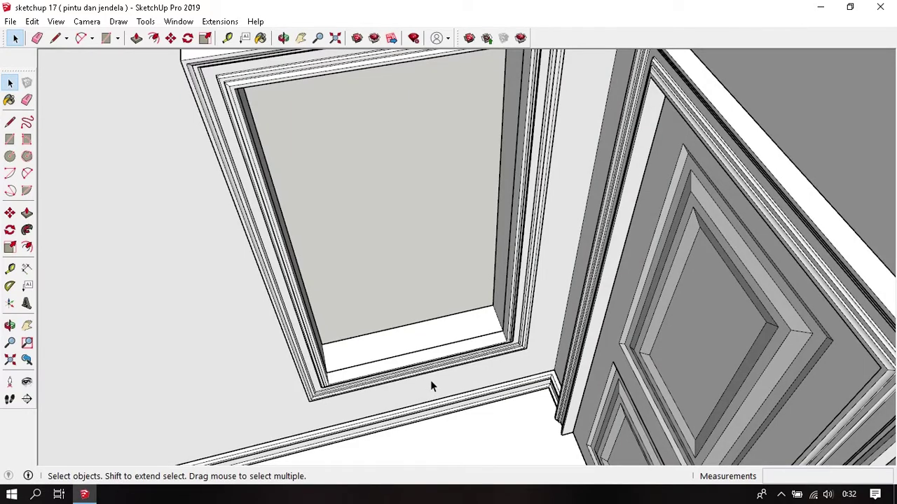
Step: Begin an upright rectangle with its first corner on the window sill edge
key("r")
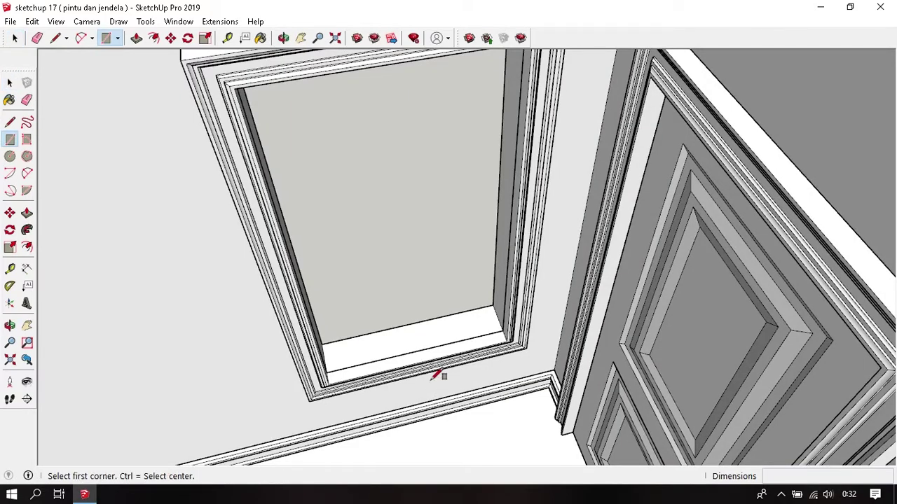
scroll(437, 370, "up", 2)
scroll(433, 375, "up", 2)
scroll(424, 344, "up", 2)
mouse_move(424, 344)
middle_mouse_down()
mouse_move(475, 410)
mouse_move(484, 386)
mouse_move(431, 342)
middle_mouse_up()
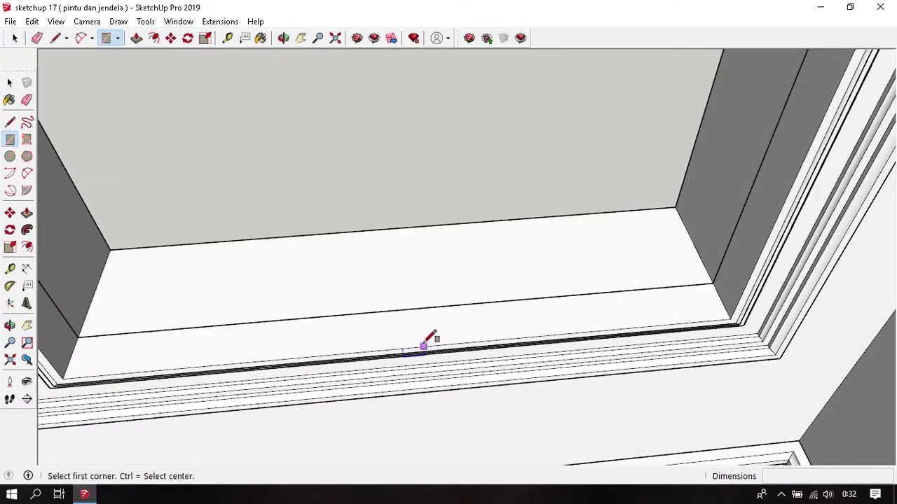
left_click(408, 347)
key("space")
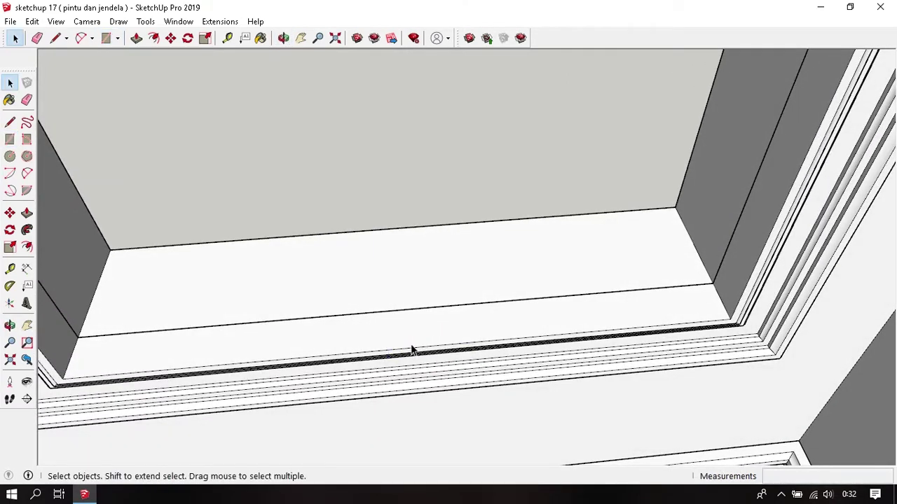
key("r")
left_click(409, 347)
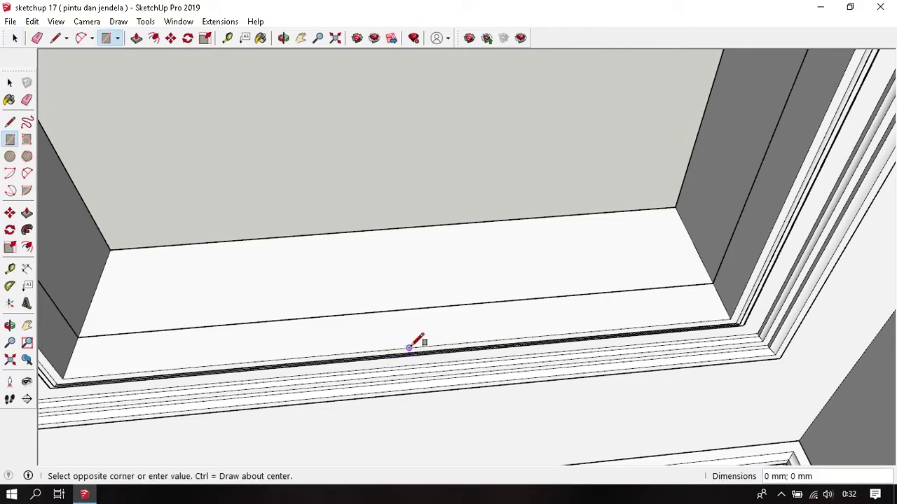
Step: Complete the roughly 1500 by 400 mm upright face filling the window opening
mouse_move(414, 343)
middle_mouse_down()
mouse_move(508, 279)
mouse_move(554, 341)
mouse_move(614, 306)
mouse_move(574, 301)
mouse_move(591, 161)
mouse_move(600, 204)
middle_mouse_up()
scroll(627, 179, "up", 2)
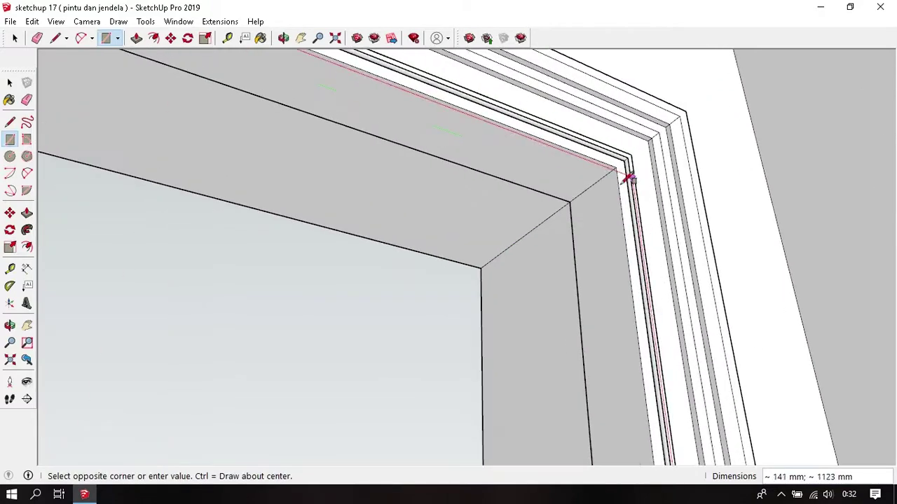
left_click(592, 184)
scroll(599, 177, "down", 2)
scroll(600, 176, "down", 2)
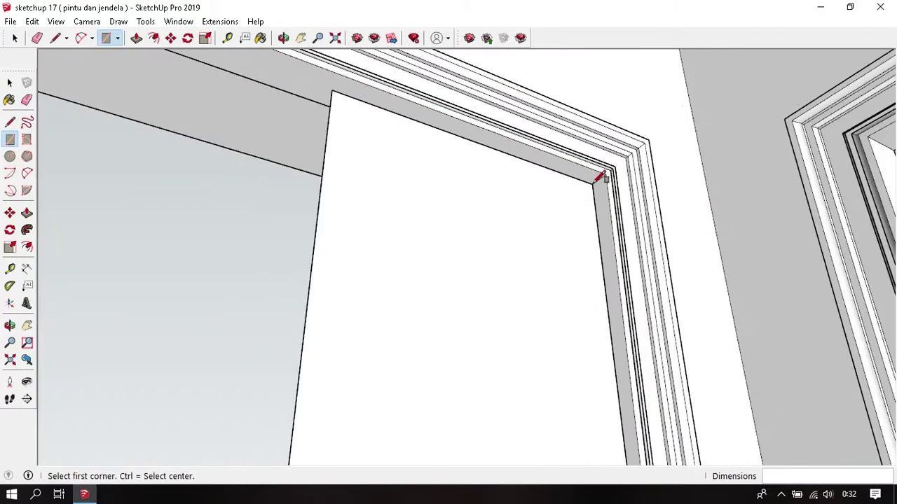
mouse_move(600, 176)
middle_mouse_down()
mouse_move(571, 212)
mouse_move(621, 259)
middle_mouse_up()
scroll(565, 210, "up", 2)
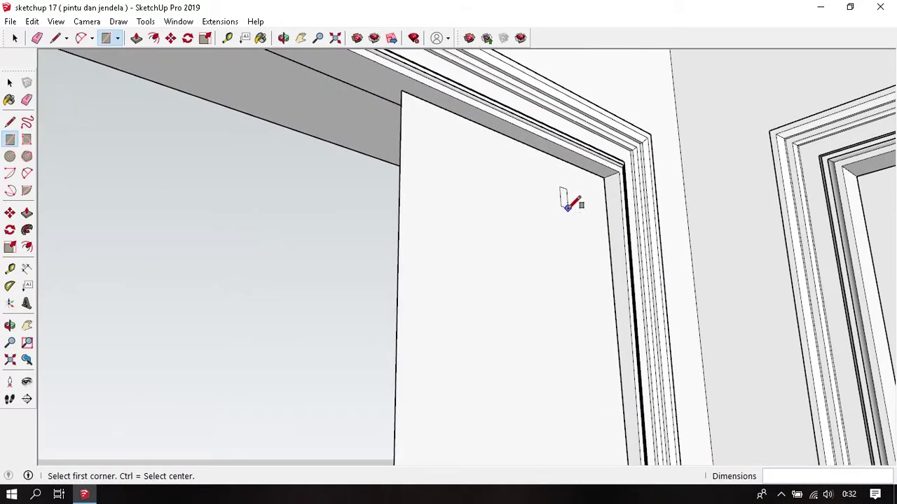
scroll(571, 207, "down", 2)
mouse_move(580, 213)
middle_mouse_down()
mouse_move(580, 199)
mouse_move(600, 187)
middle_mouse_up()
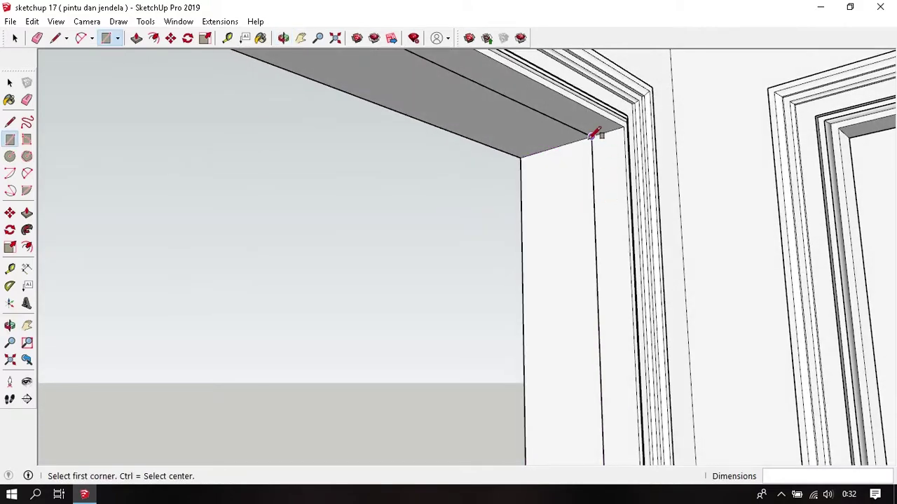
mouse_move(610, 281)
middle_mouse_down()
mouse_move(513, 210)
mouse_move(565, 220)
mouse_move(504, 385)
middle_mouse_up()
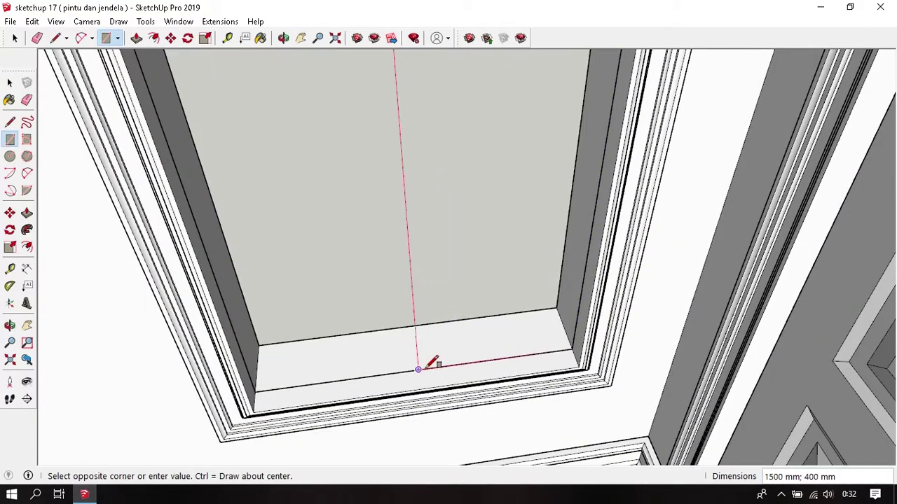
left_click(430, 366)
mouse_move(429, 366)
middle_mouse_down()
mouse_move(435, 344)
mouse_move(567, 327)
mouse_move(511, 344)
mouse_move(509, 197)
mouse_move(579, 250)
middle_mouse_up()
Step: Push/Pull the upright window face 40 mm thick into a solid slab
middle_click_drag(611, 200, 558, 270)
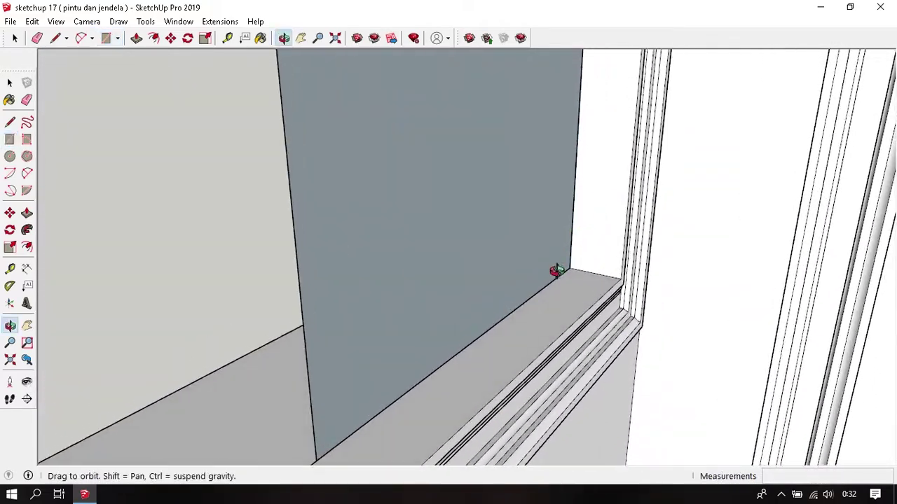
key("p")
left_click(451, 324)
type("40")
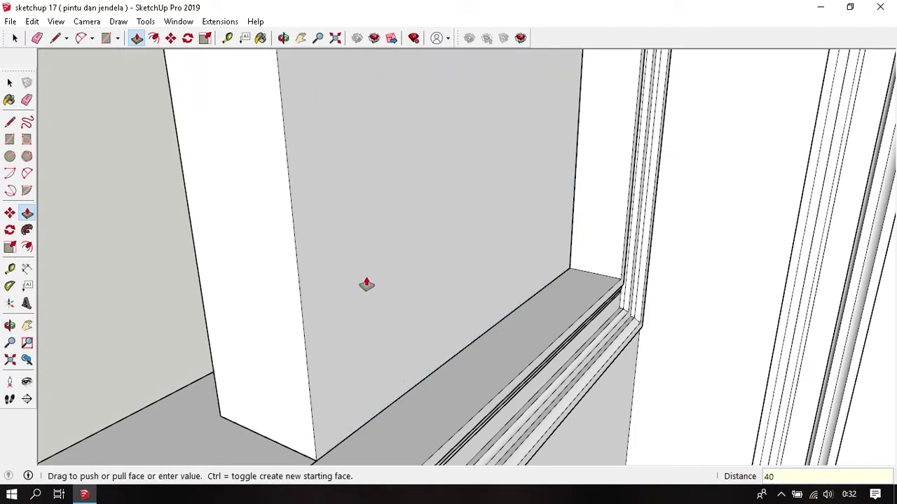
key("Return")
key("space")
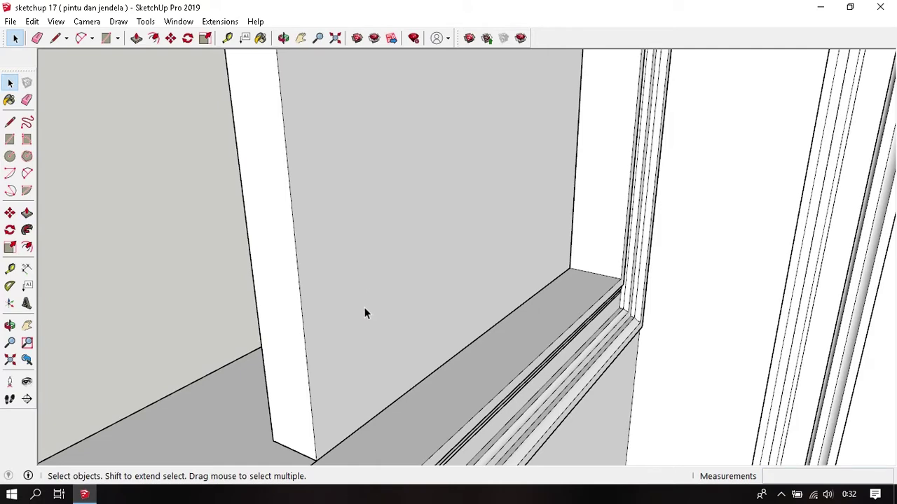
Step: Inset the slab face outline to form a narrow sash border
key("f")
scroll(353, 325, "down", 1)
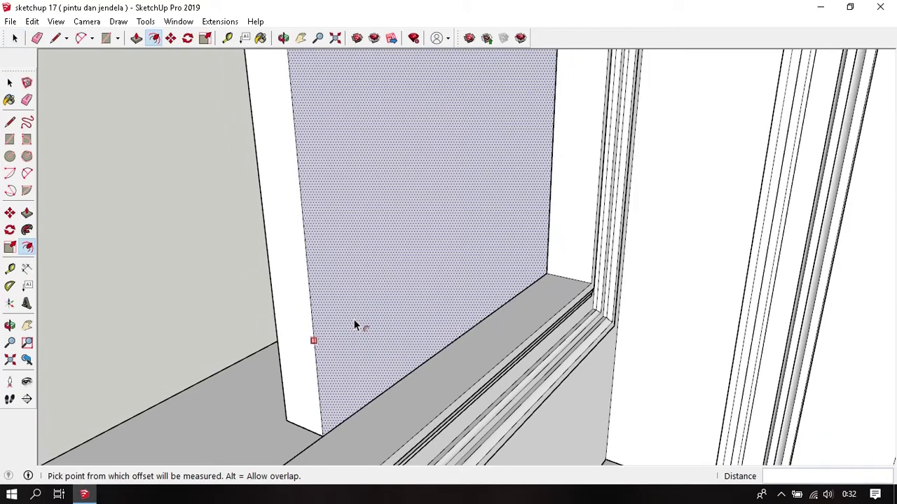
left_click(354, 325)
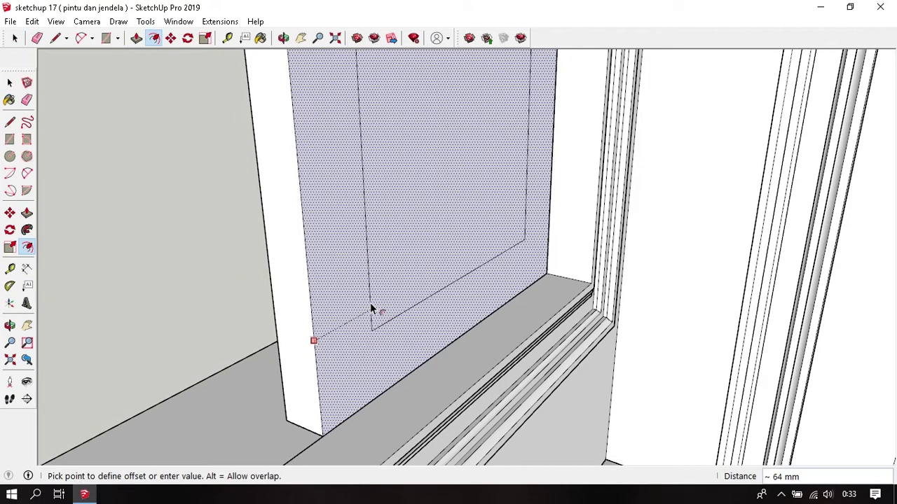
key("Return")
key("space")
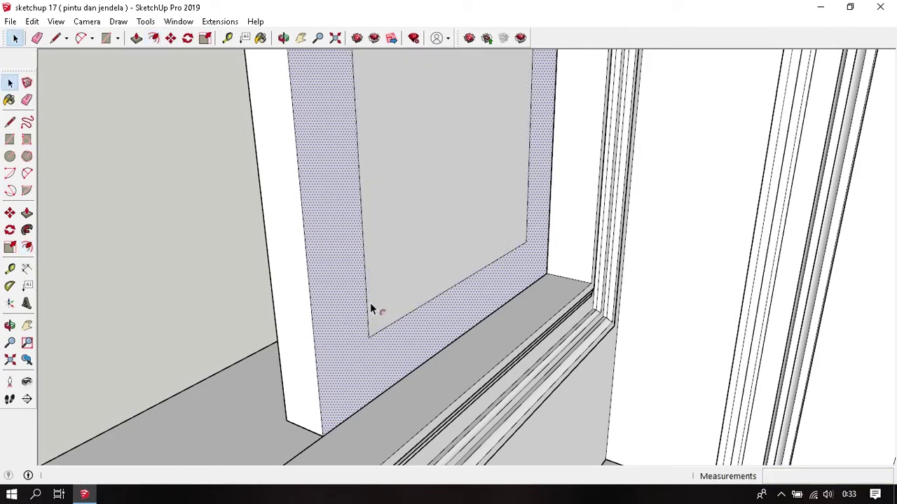
Step: Push the inner face back 40 mm to cut an opening through the slab
left_click(396, 250)
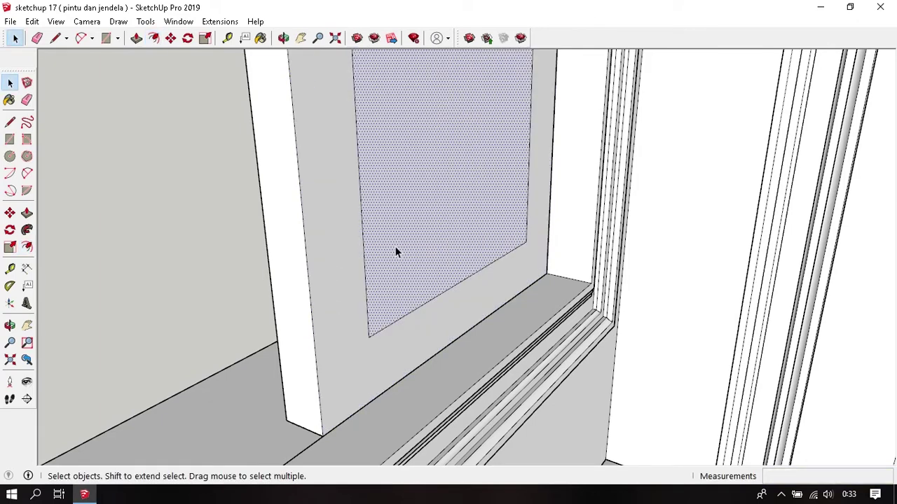
key("p")
left_click(436, 211)
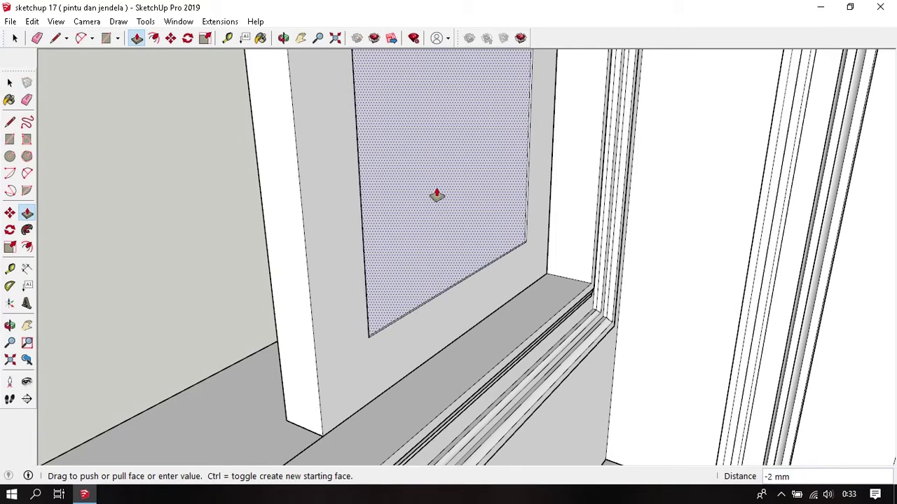
left_click(403, 154)
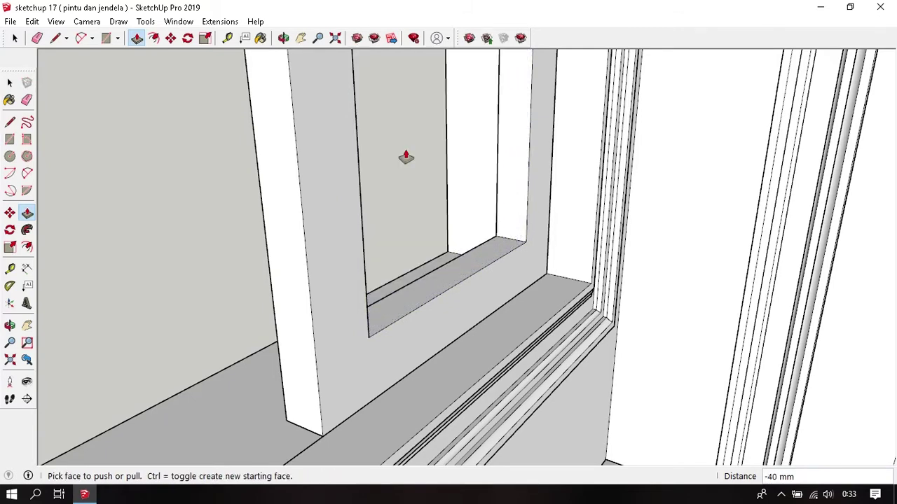
mouse_move(403, 154)
middle_mouse_down()
mouse_move(388, 336)
mouse_move(366, 370)
middle_mouse_up()
scroll(387, 334, "down", 3)
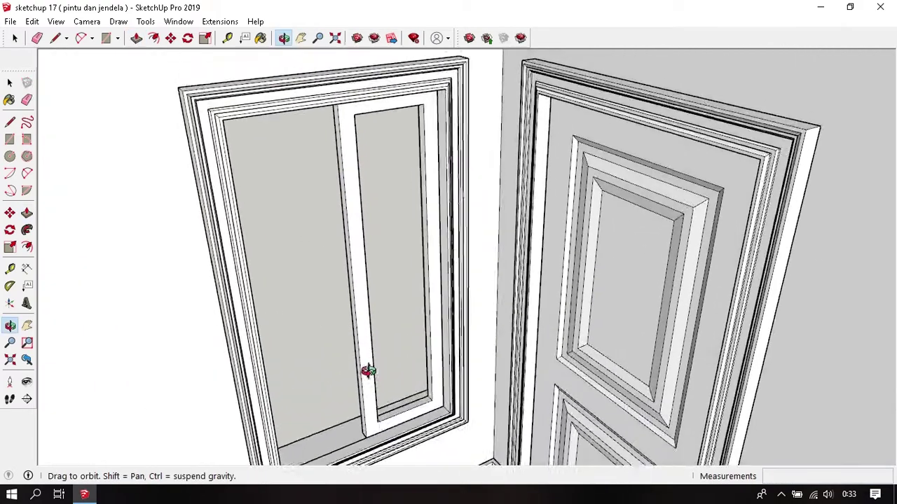
key("space")
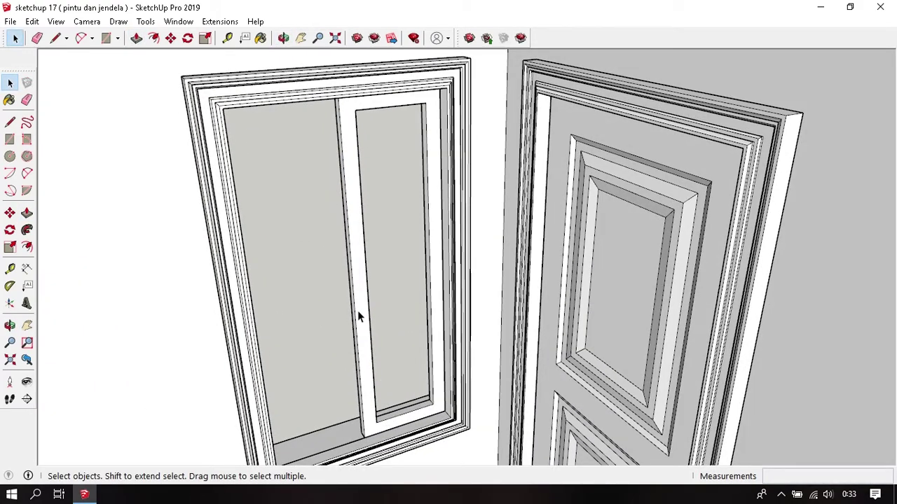
Step: Make the window sash into a component
triple_click(358, 313)
right_click(358, 316)
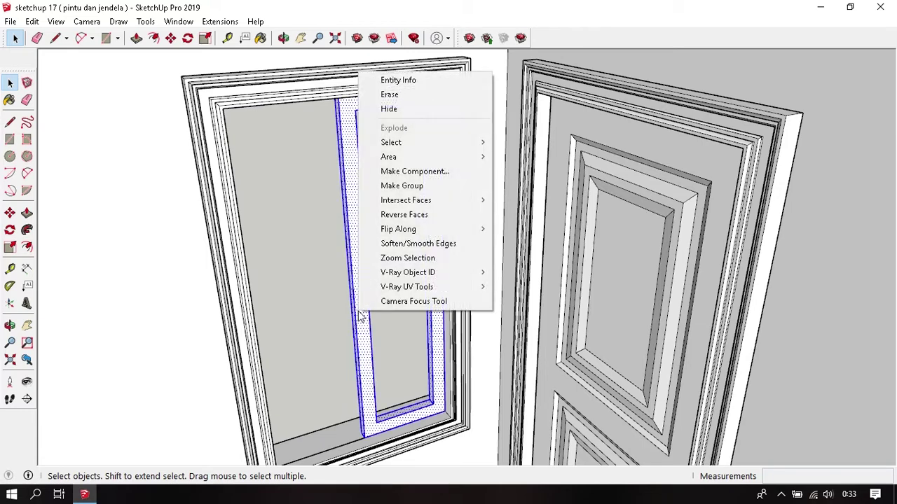
left_click(427, 177)
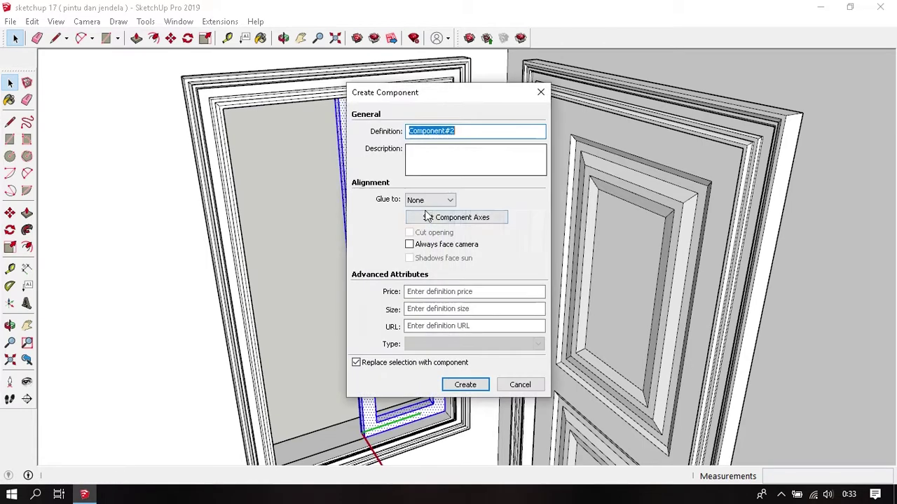
left_click(464, 384)
left_click(292, 316)
Step: Draw a rectangle from the inner frame corner across the sash opening
scroll(444, 114, "up", 5)
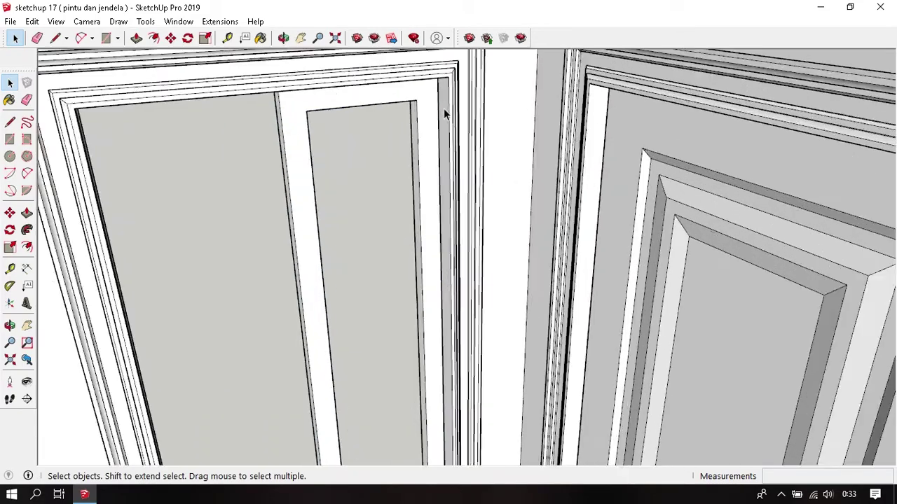
middle_click_drag(445, 114, 439, 133)
scroll(464, 184, "up", 3)
middle_click_drag(465, 184, 440, 156)
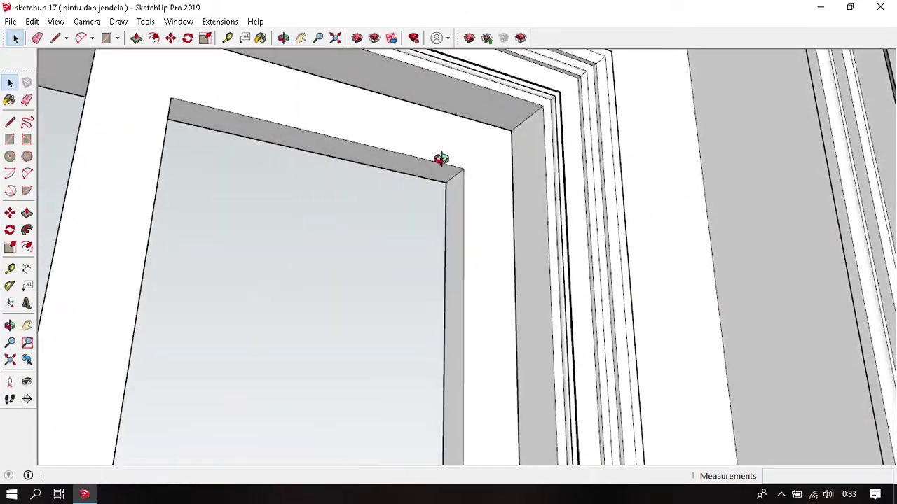
scroll(439, 175, "up", 3)
key("r")
left_click(474, 168)
scroll(481, 210, "down", 3)
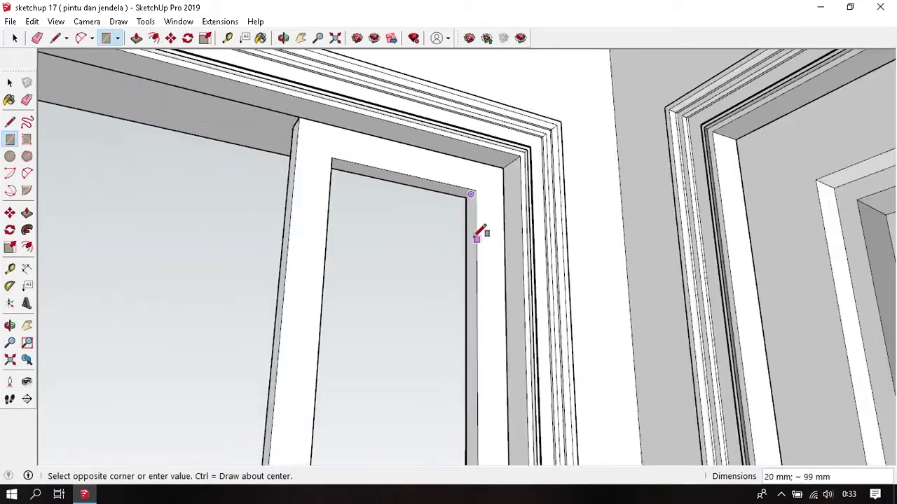
mouse_move(480, 231)
middle_mouse_down()
mouse_move(401, 364)
mouse_move(452, 344)
middle_mouse_up()
scroll(420, 416, "up", 3)
scroll(400, 385, "up", 2)
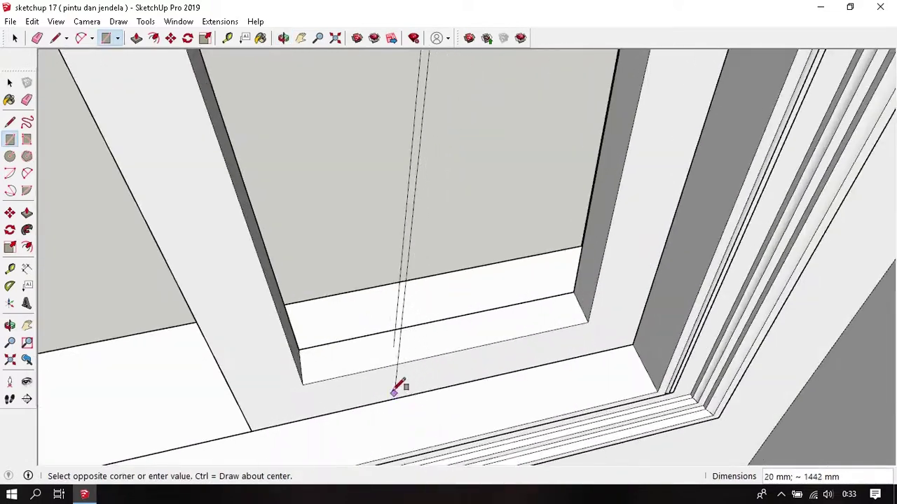
scroll(336, 361, "up", 3)
mouse_move(336, 361)
middle_mouse_down()
mouse_move(239, 388)
mouse_move(204, 300)
mouse_move(531, 308)
middle_mouse_up()
left_click(198, 288)
key("space")
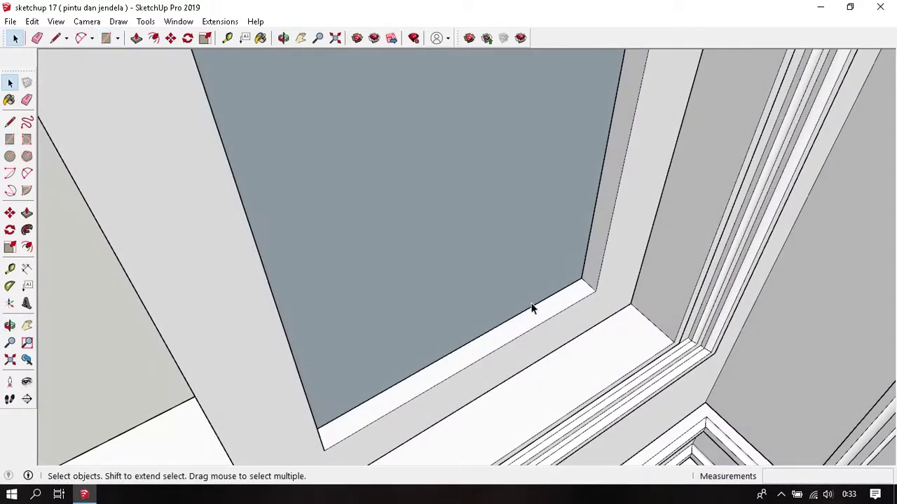
Step: Pull the pane rectangle 5 mm thick
key("p")
left_click(484, 287)
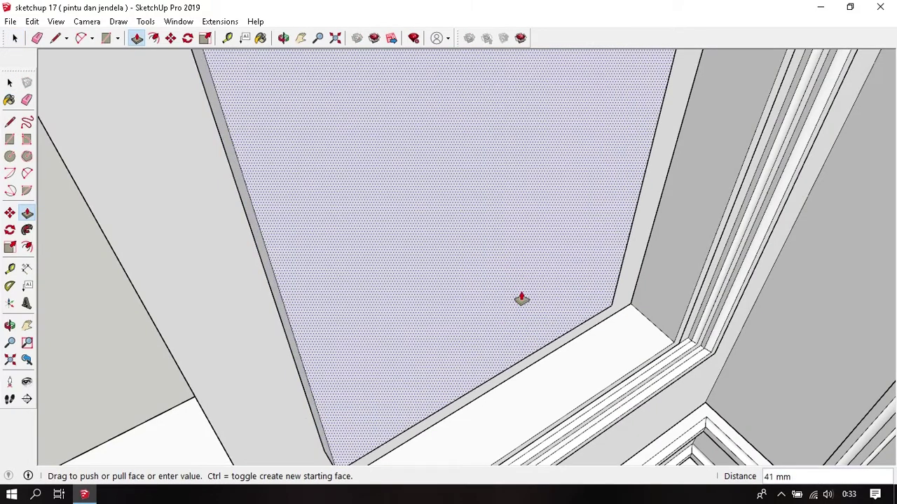
type("5")
key("Return")
mouse_move(521, 299)
middle_mouse_down()
mouse_move(681, 230)
mouse_move(795, 241)
middle_mouse_up()
left_click(644, 161)
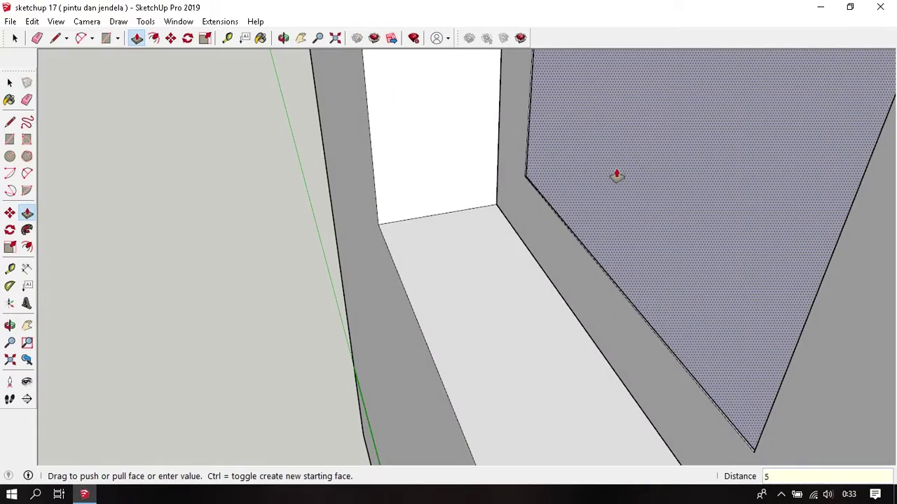
key("Return")
mouse_move(617, 175)
middle_mouse_down()
mouse_move(544, 206)
mouse_move(402, 239)
middle_mouse_up()
key("space")
Step: Make the window pane into a component
scroll(402, 239, "up", 2)
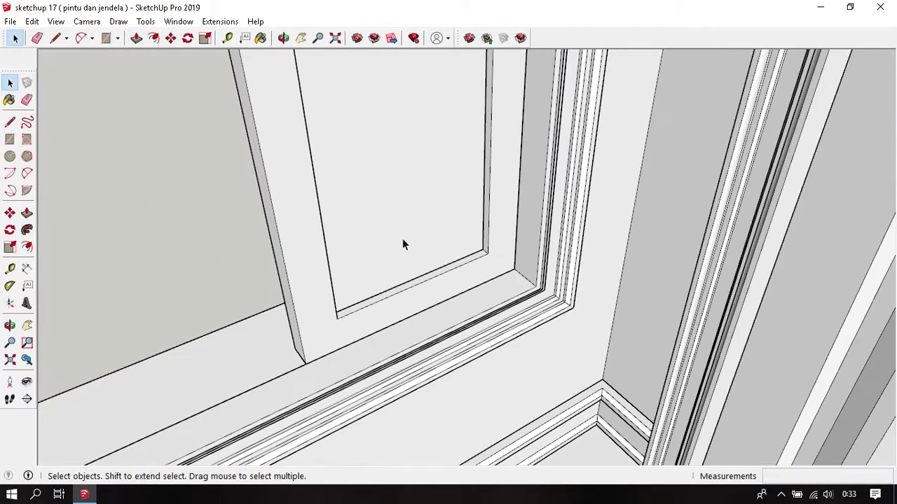
left_click(381, 194)
right_click(380, 194)
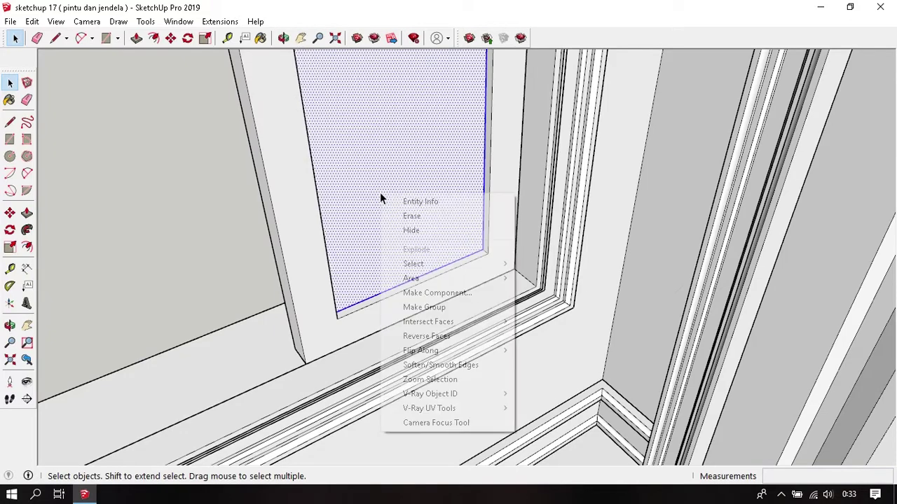
left_click(442, 300)
left_click(461, 382)
Step: Group the sash and its pane together into one window leaf
mouse_move(460, 383)
middle_mouse_down()
mouse_move(348, 317)
mouse_move(426, 346)
mouse_move(411, 337)
middle_mouse_up()
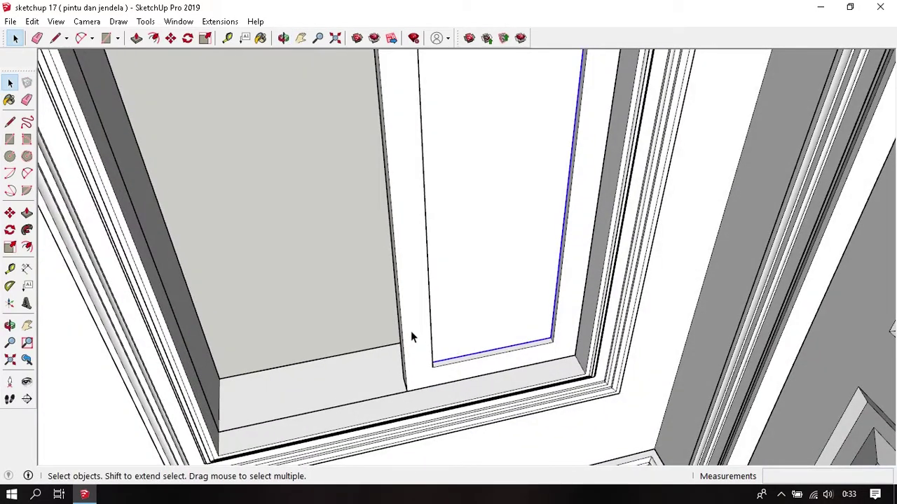
left_click(411, 337)
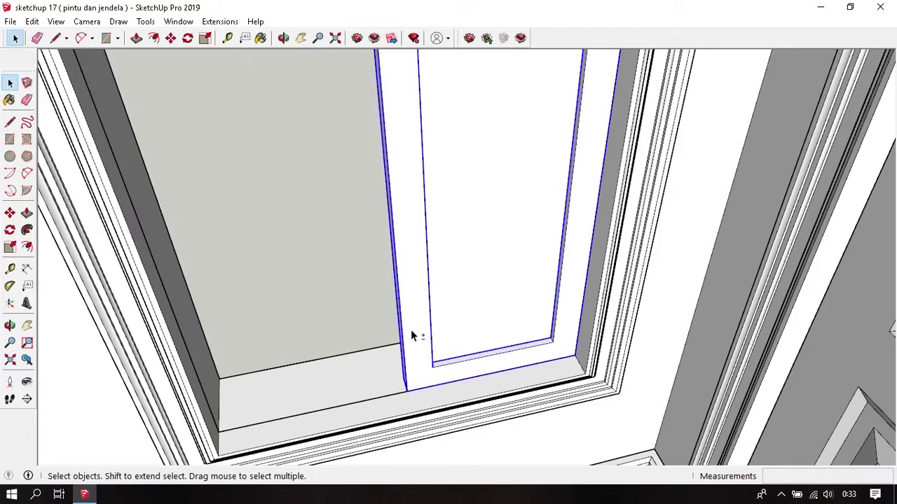
right_click(411, 337)
left_click(456, 157)
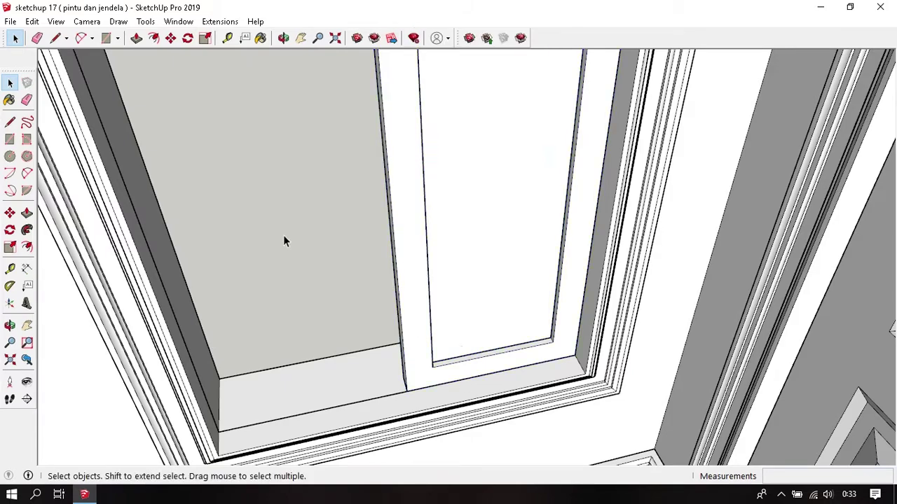
mouse_move(283, 238)
middle_mouse_down()
mouse_move(339, 243)
mouse_move(517, 302)
middle_mouse_up()
middle_click_drag(482, 341, 445, 372)
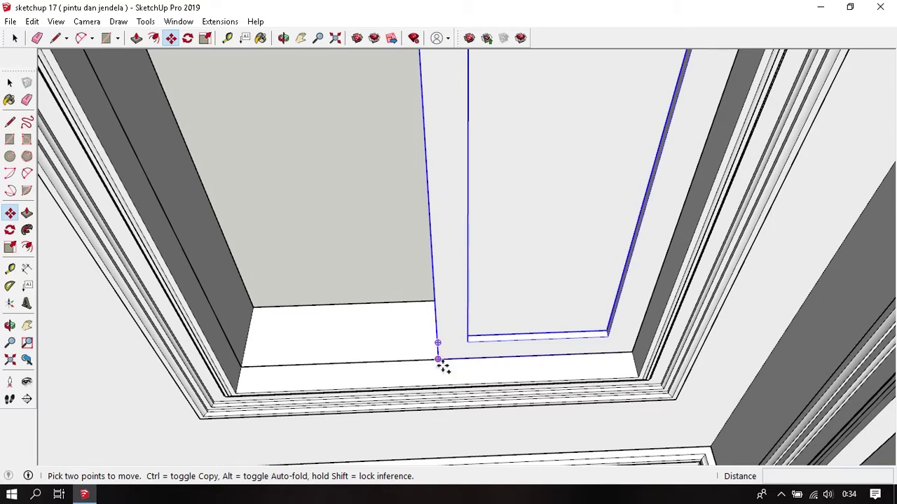
Step: Copy the window leaf 400 mm to the side as a second leaf
scroll(438, 361, "up", 1)
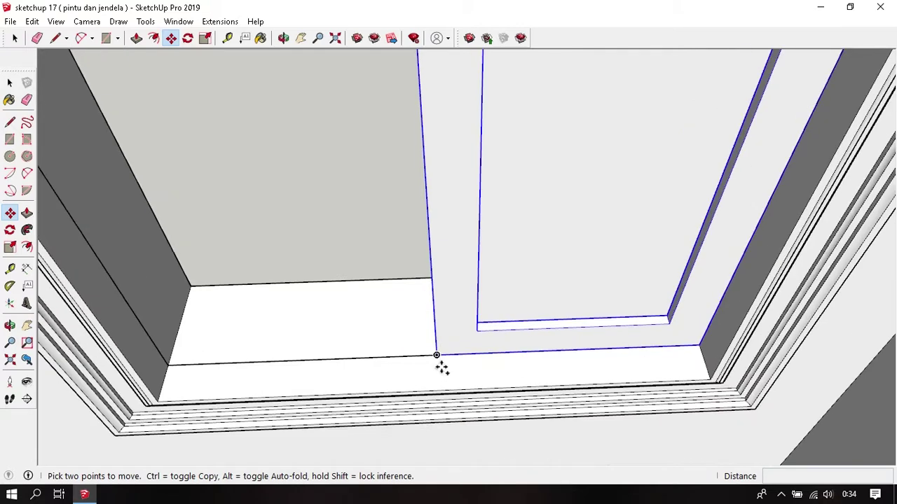
key("ctrl")
left_click(695, 347)
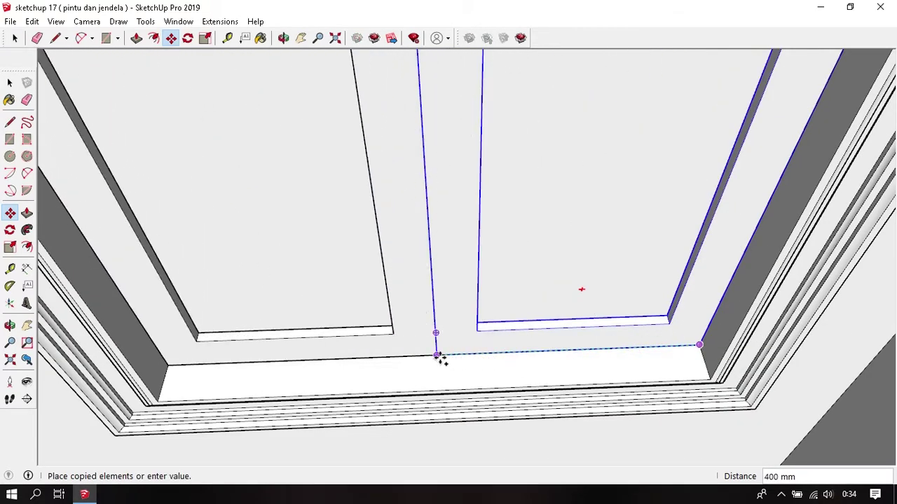
left_click(438, 358)
key("space")
scroll(462, 378, "down", 3)
mouse_move(491, 400)
middle_mouse_down()
mouse_move(487, 357)
mouse_move(514, 365)
mouse_move(517, 311)
middle_mouse_up()
Step: Begin a Move copy of the leaf pair from its bottom corner
scroll(544, 330, "up", 3)
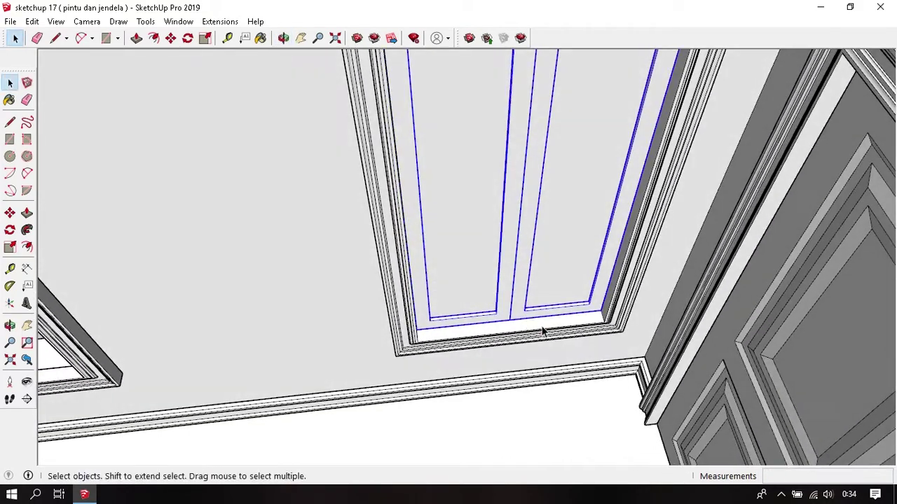
scroll(545, 330, "up", 2)
scroll(544, 330, "up", 1)
key("m")
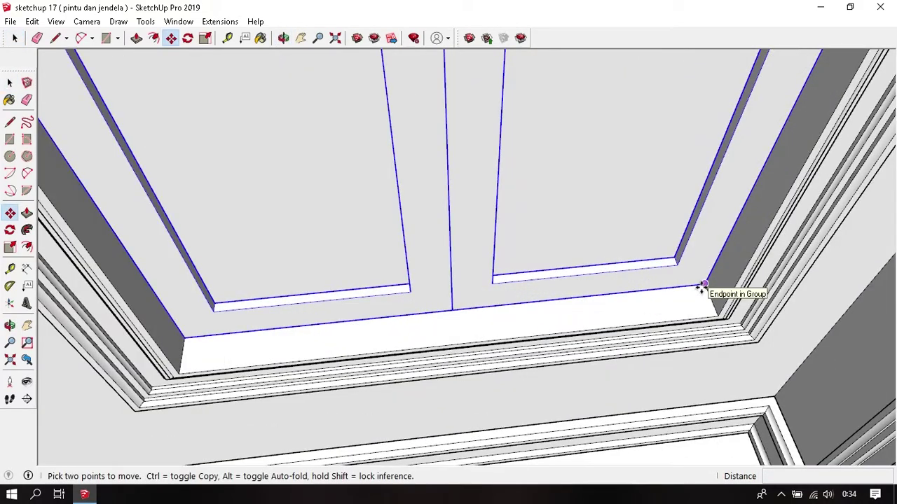
left_click(703, 288)
key("ctrl")
scroll(704, 289, "down", 2)
scroll(486, 320, "down", 3)
Step: Copy the selected double-leaf sash into the next window opening along the wall
scroll(796, 276, "up", 4)
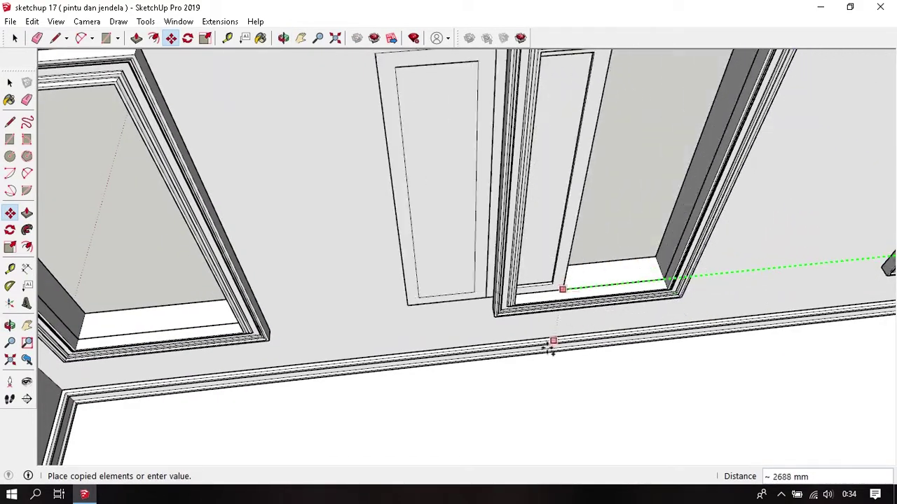
scroll(748, 280, "up", 1)
scroll(600, 274, "up", 2)
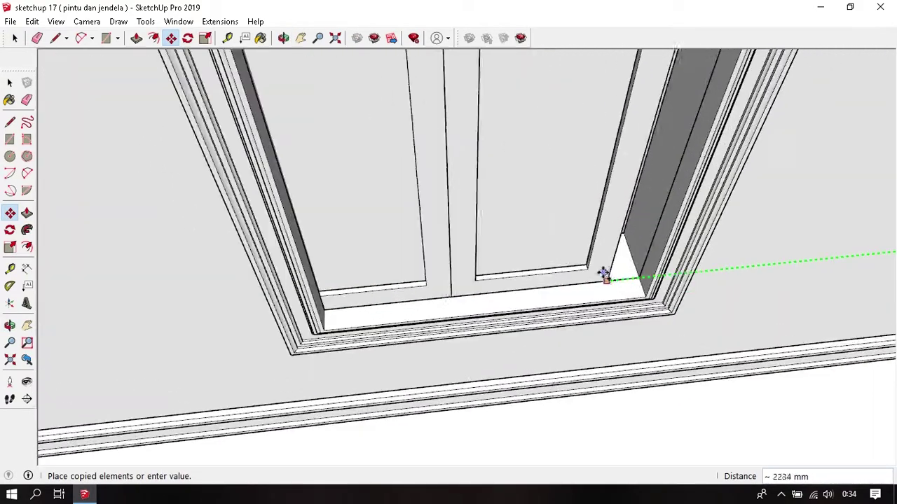
scroll(614, 284, "up", 1)
left_click(650, 281)
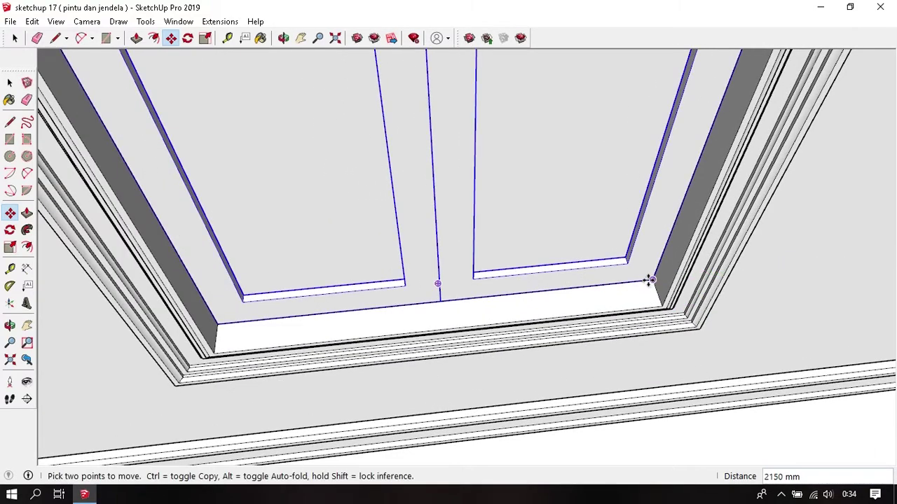
Step: Copy the sash leaves again from their corner into the left window opening
left_click(650, 281, "ctrl")
scroll(651, 280, "down", 2)
scroll(660, 286, "down", 2)
scroll(576, 288, "down", 2)
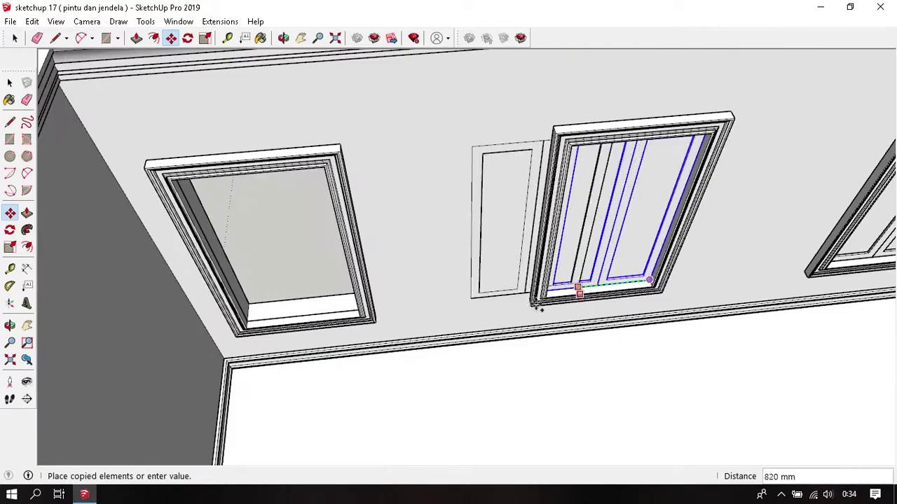
scroll(449, 315, "up", 2)
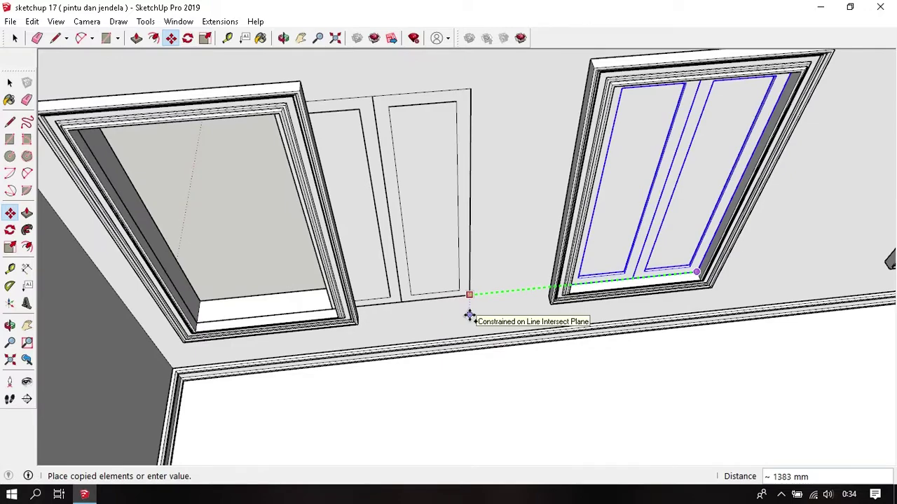
scroll(469, 314, "down", 3)
scroll(523, 304, "up", 2)
scroll(517, 315, "down", 1)
scroll(273, 306, "up", 3)
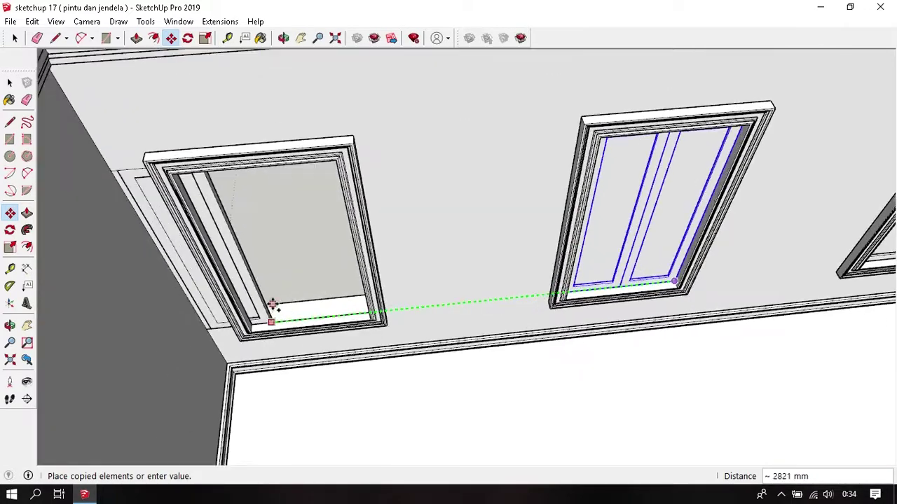
scroll(295, 315, "up", 2)
scroll(350, 316, "up", 2)
scroll(500, 294, "up", 2)
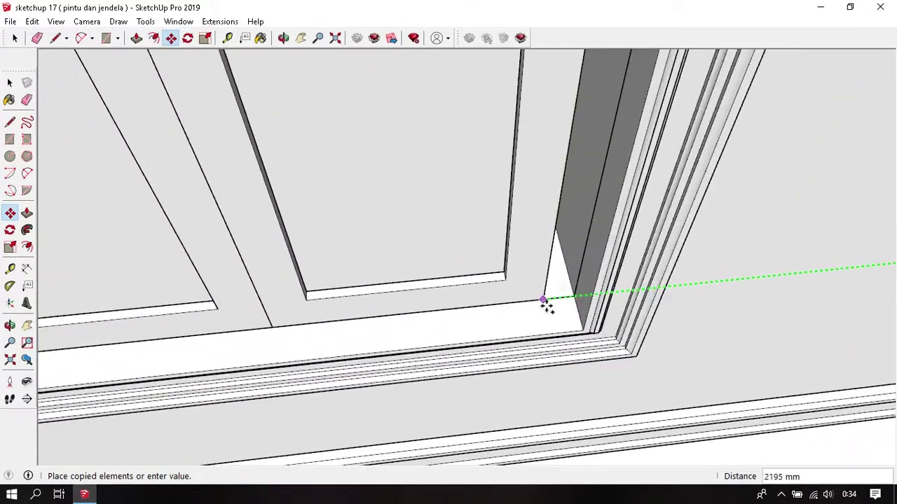
left_click(579, 302)
key("space")
scroll(369, 377, "down", 1)
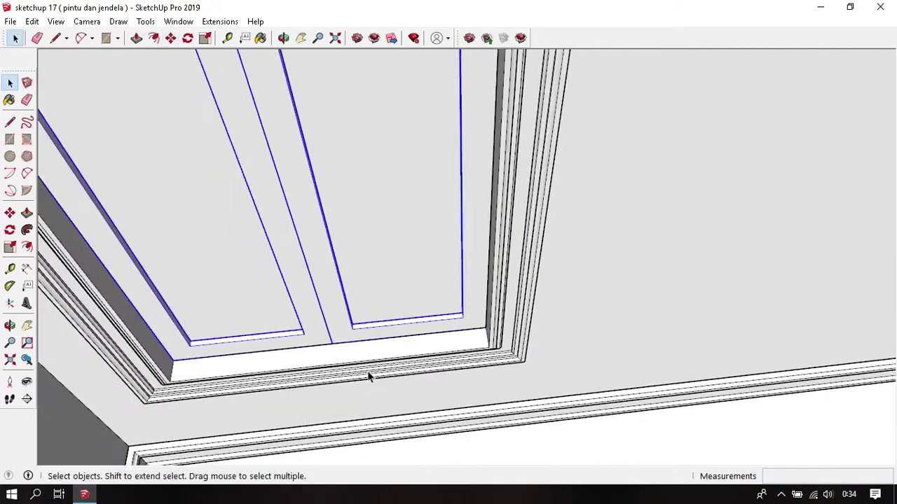
scroll(283, 391, "down", 3)
scroll(284, 379, "down", 3)
middle_click_drag(485, 312, 694, 224)
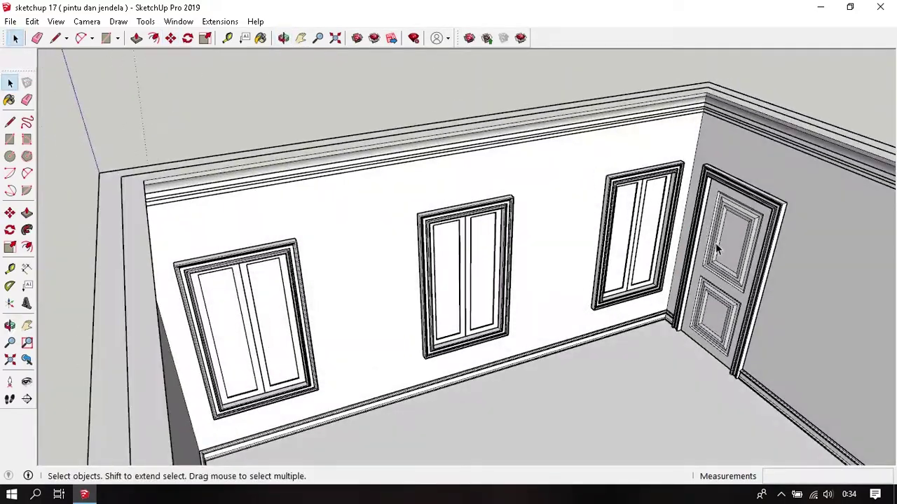
middle_click_drag(732, 268, 660, 261)
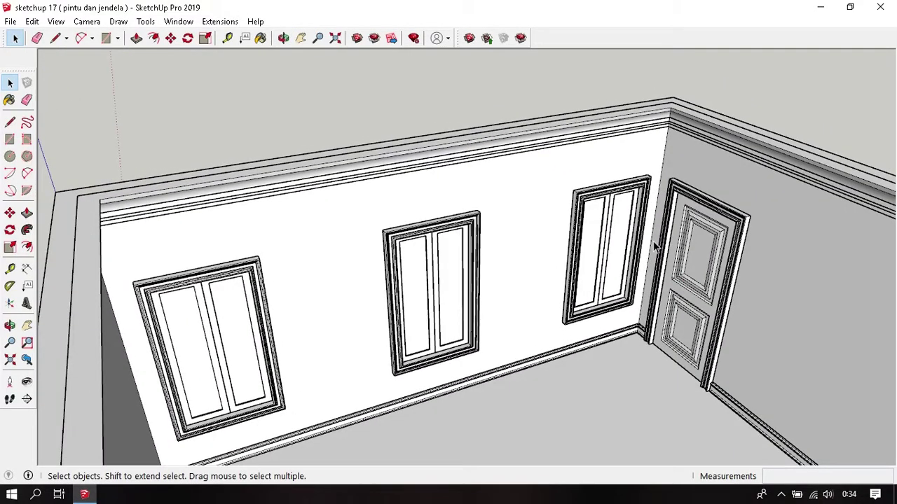
scroll(655, 246, "up", 3)
mouse_move(656, 246)
middle_mouse_down()
mouse_move(680, 200)
mouse_move(660, 221)
mouse_move(472, 314)
mouse_move(527, 323)
mouse_move(448, 292)
middle_mouse_up()
scroll(527, 324, "down", 3)
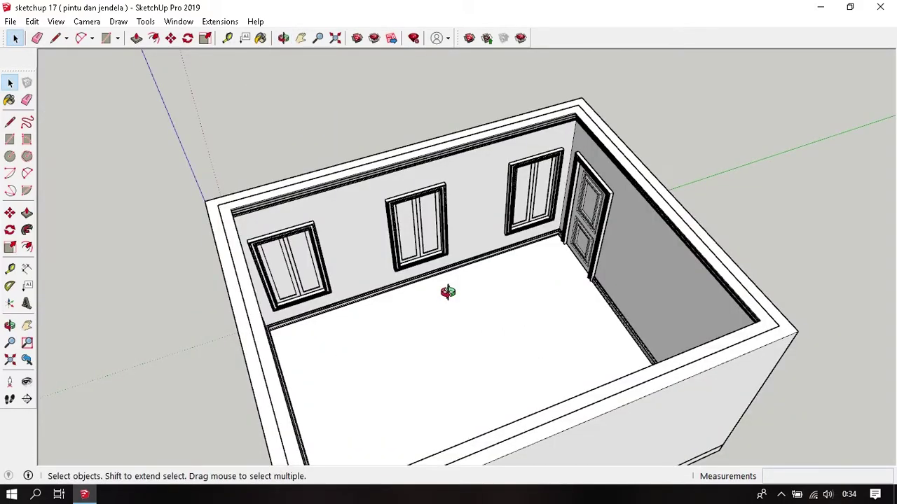